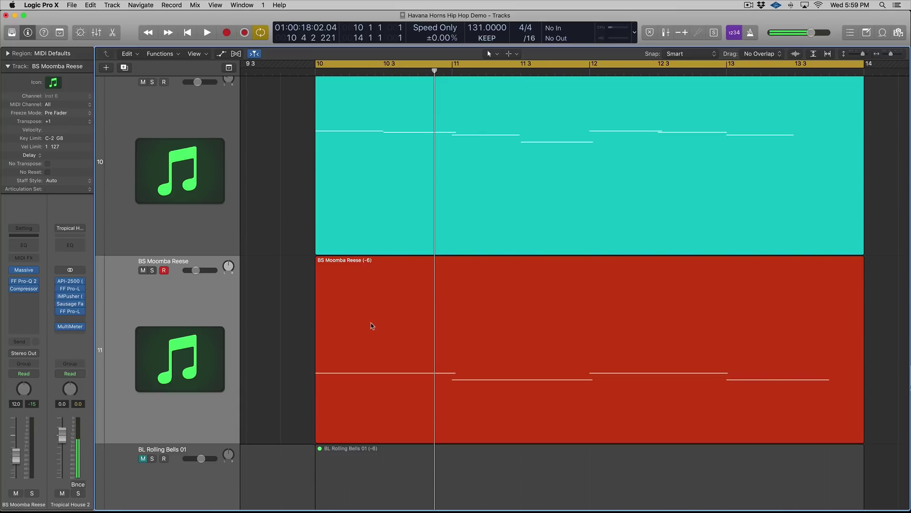
Select the BS Moomba Reese region and audition its loop.
click(322, 285)
key(space)
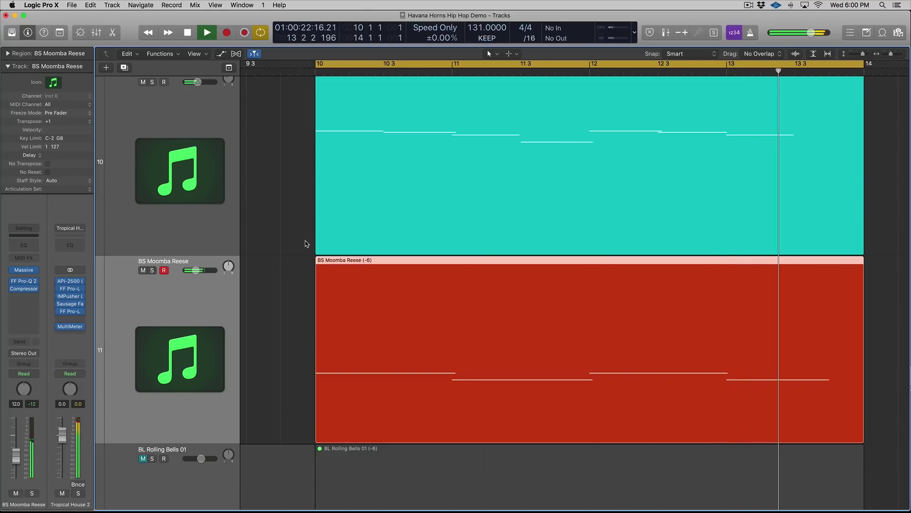
key(space)
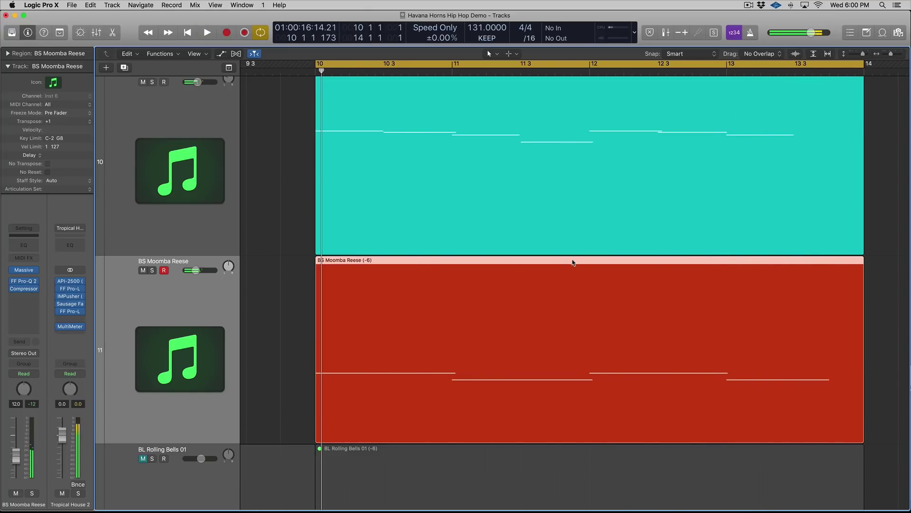
Try a bars 14–16 cycle range, then reset the cycle to bars 10–14 and zoom in.
key(super+Left)
key(super+Left)
key(super+Left)
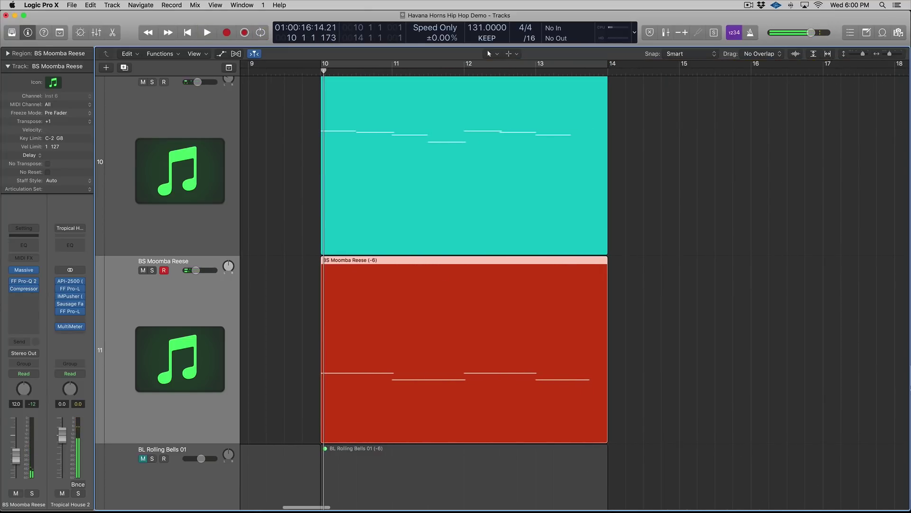
drag(615, 66, 764, 68)
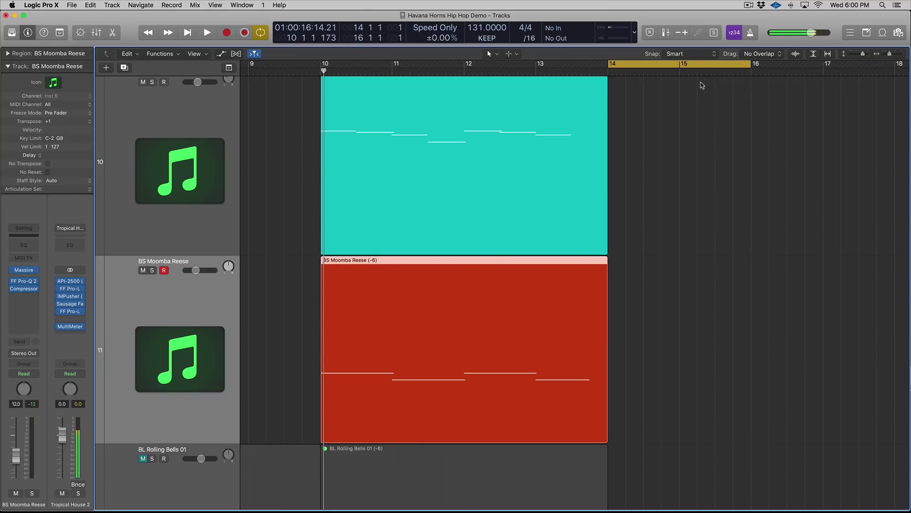
key(space)
scroll(668, 126, down, 1)
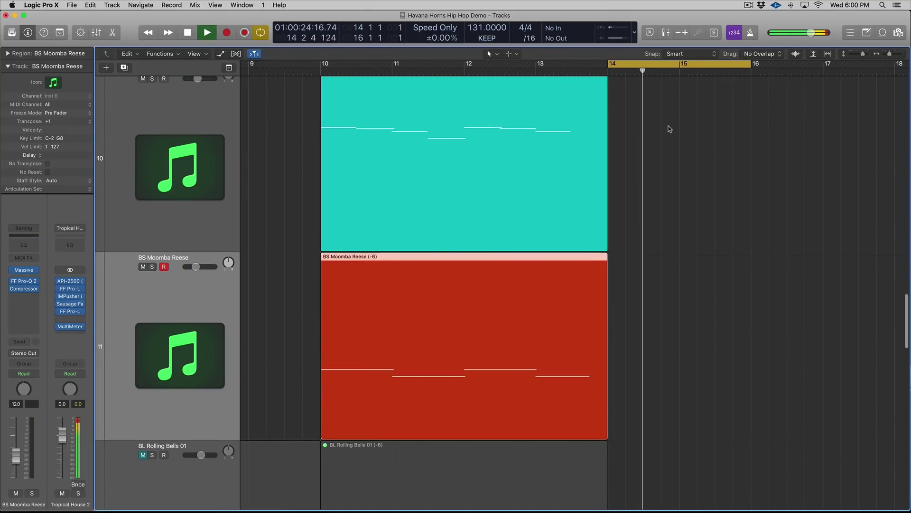
key(space)
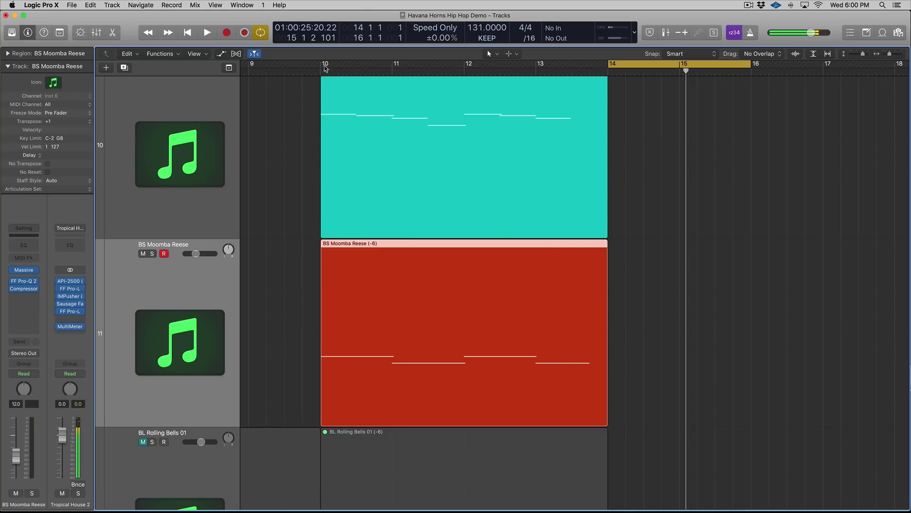
drag(325, 69, 608, 66)
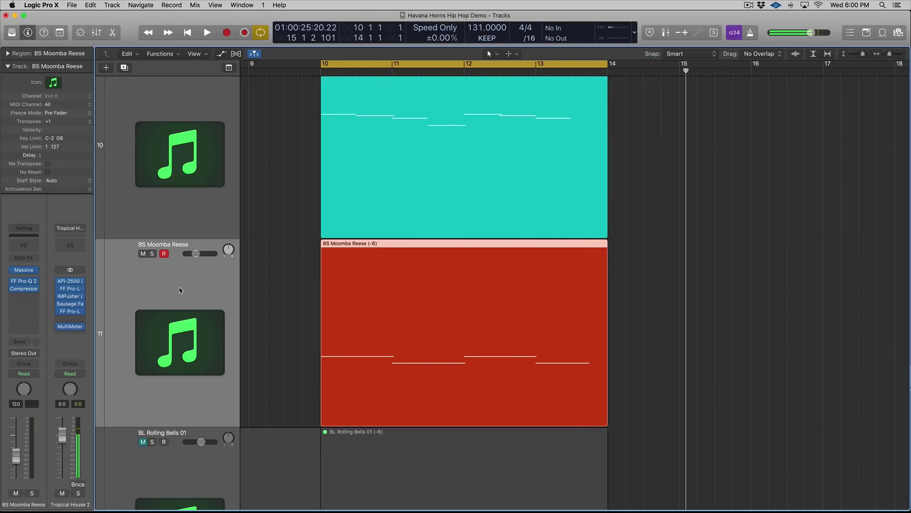
key(super+Right)
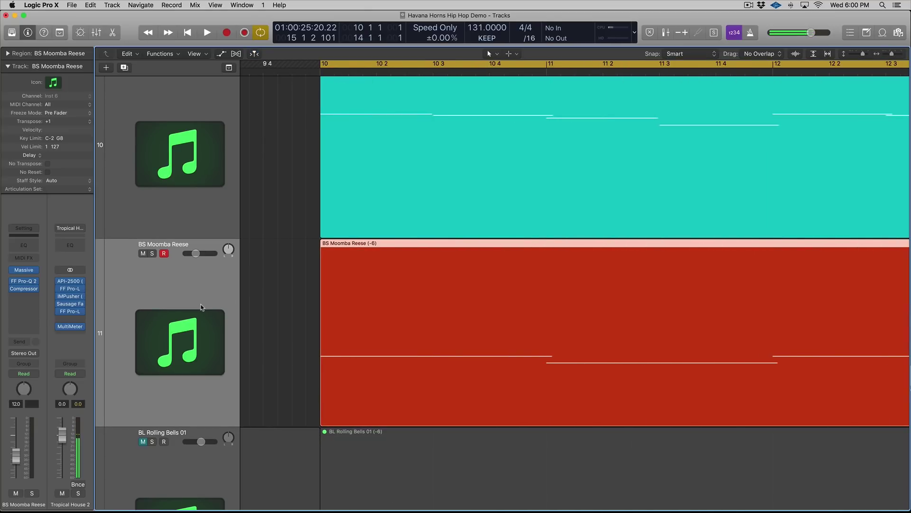
Insert a stereo Single Band EQ after the Compressor with its low-cut frequency at 20.0 Hz.
click(33, 296)
mouse_move(45, 313)
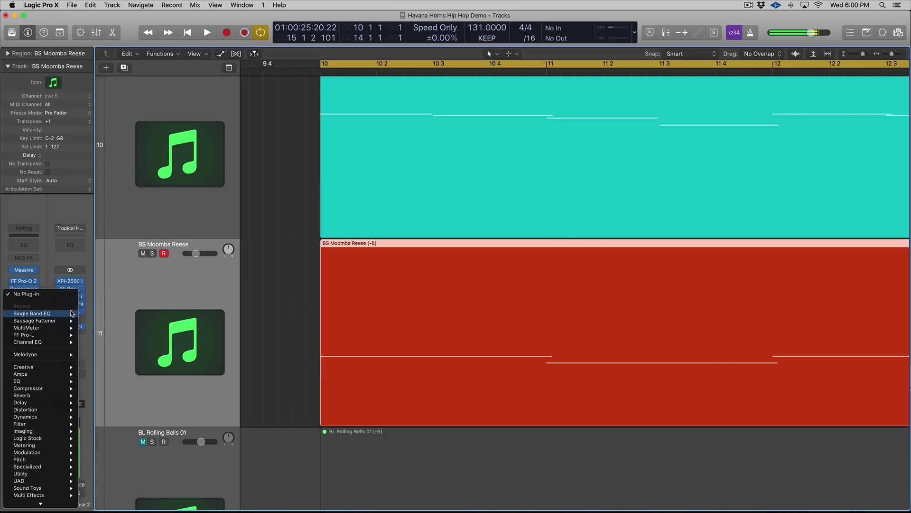
click(95, 314)
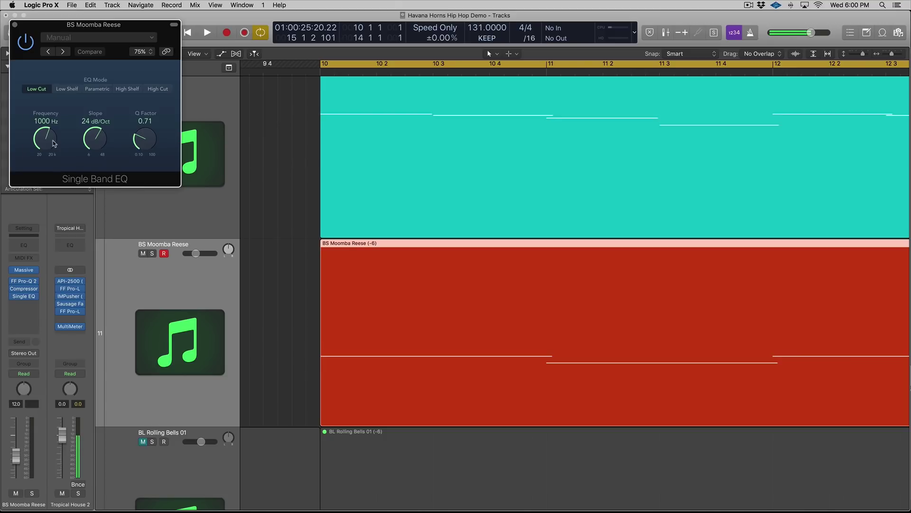
drag(54, 143, 56, 297)
Show the track automation lanes and reposition the EQ window over the tracks.
drag(39, 27, 108, 84)
key(a)
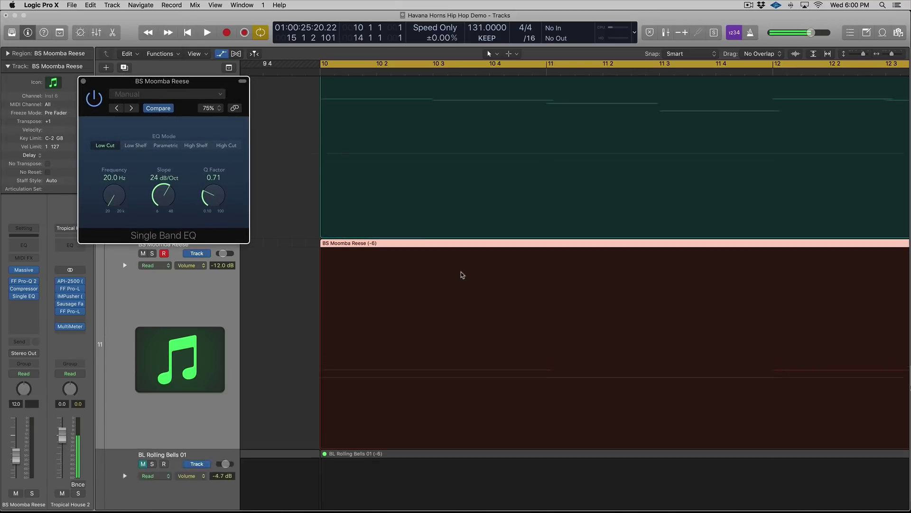
drag(222, 82, 514, 117)
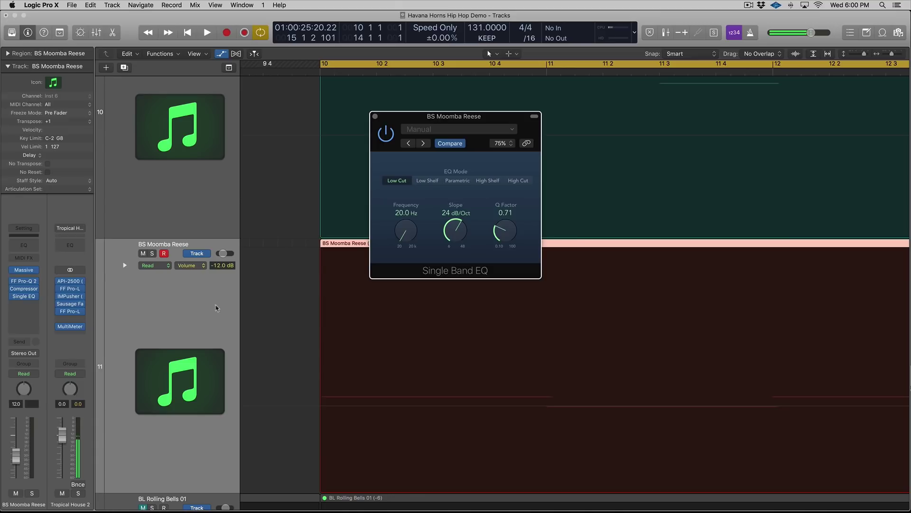
Automate the EQ Frequency with 20.0 Hz points at bar 10 and bar 14, closing the plug-in.
click(400, 235)
scroll(423, 385, down, 3)
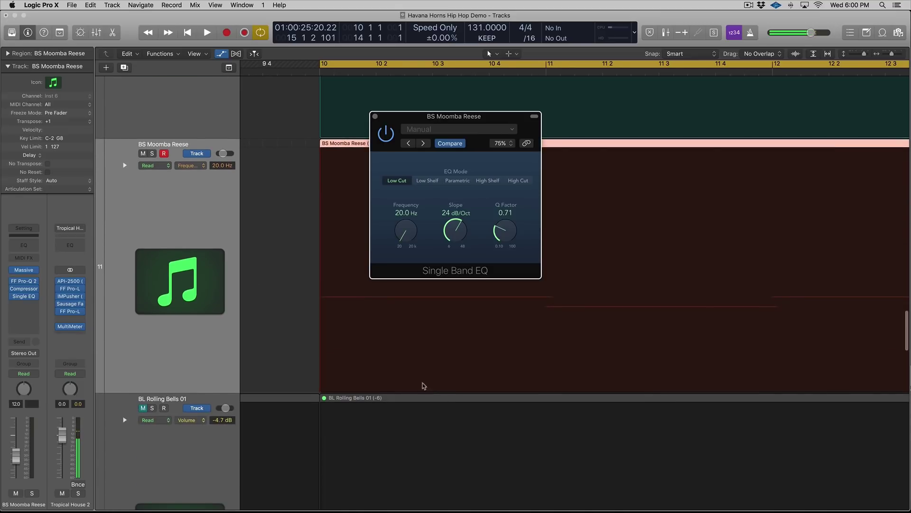
scroll(367, 368, down, 5)
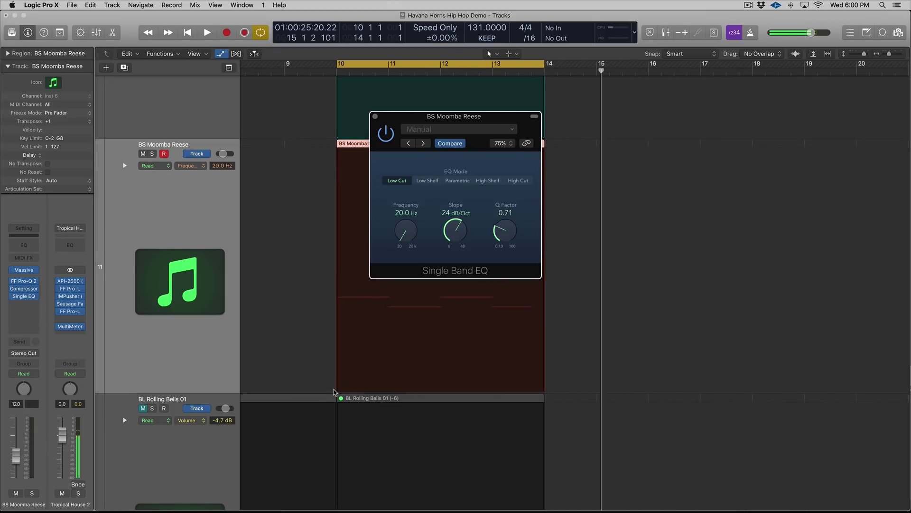
click(334, 392)
click(336, 393)
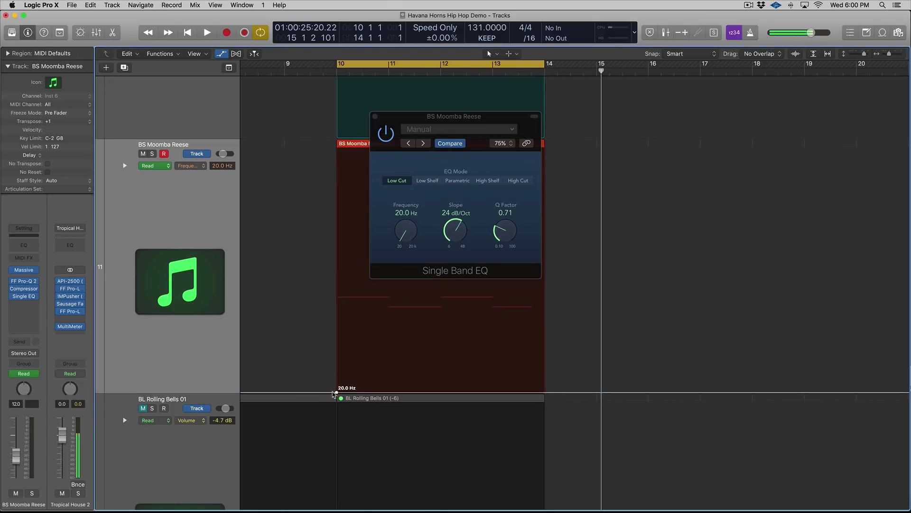
click(544, 392)
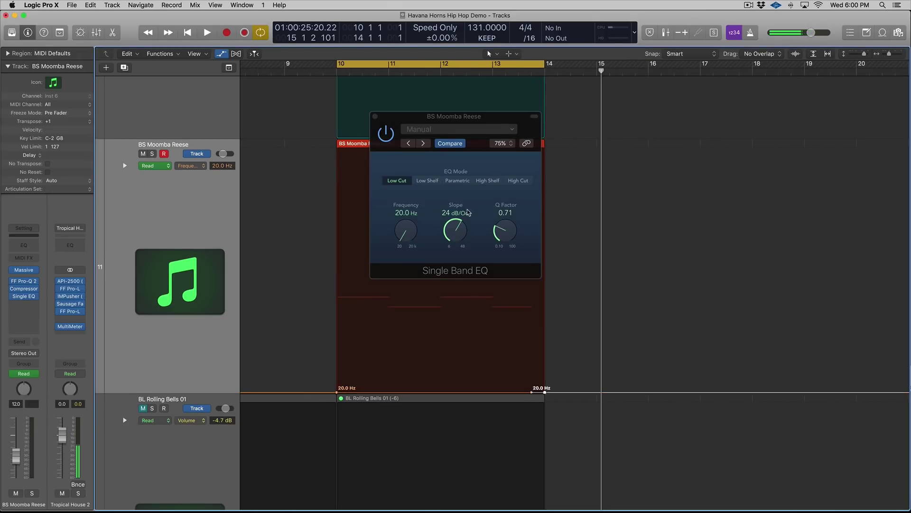
key(v)
key(space)
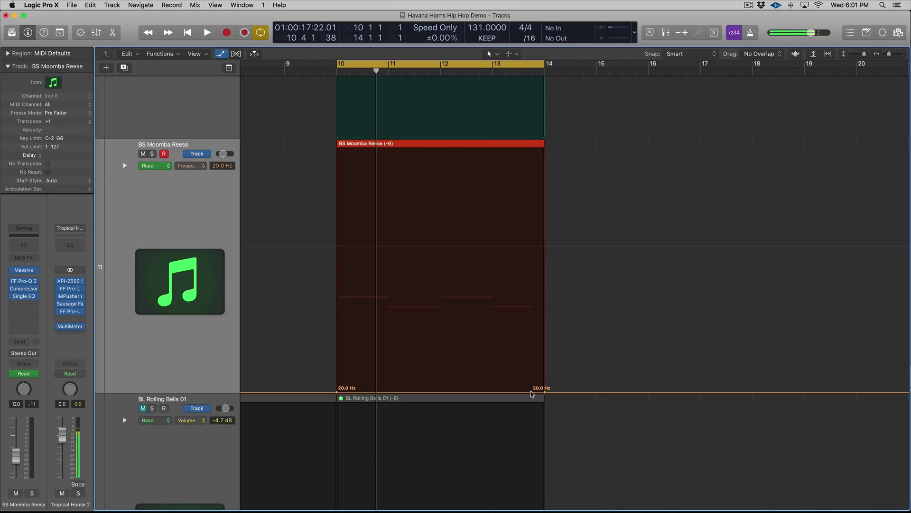
Add further frequency points near bar 13, at 11 4 4 and at 13 2 4.
drag(531, 393, 506, 392)
key(ctrl+alt+super+Down)
key(super+Right)
key(super+Right)
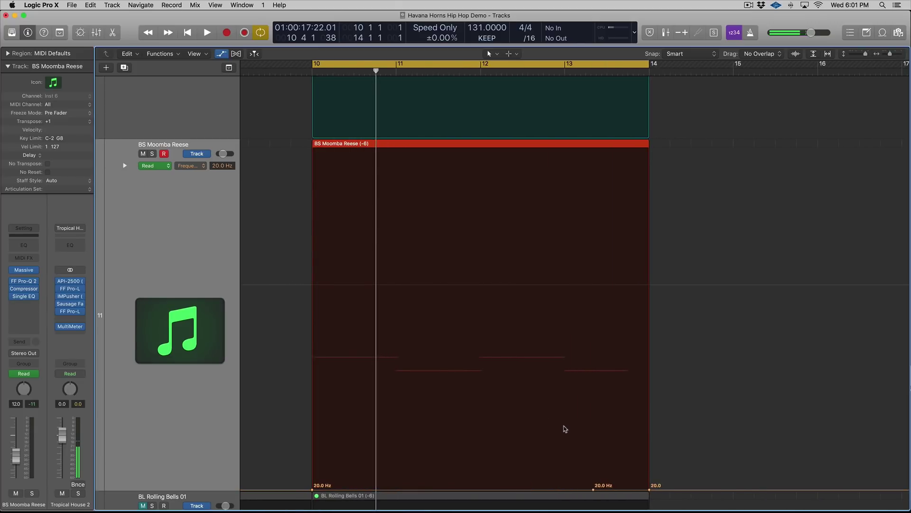
key(super+Right)
scroll(570, 432, down, 4)
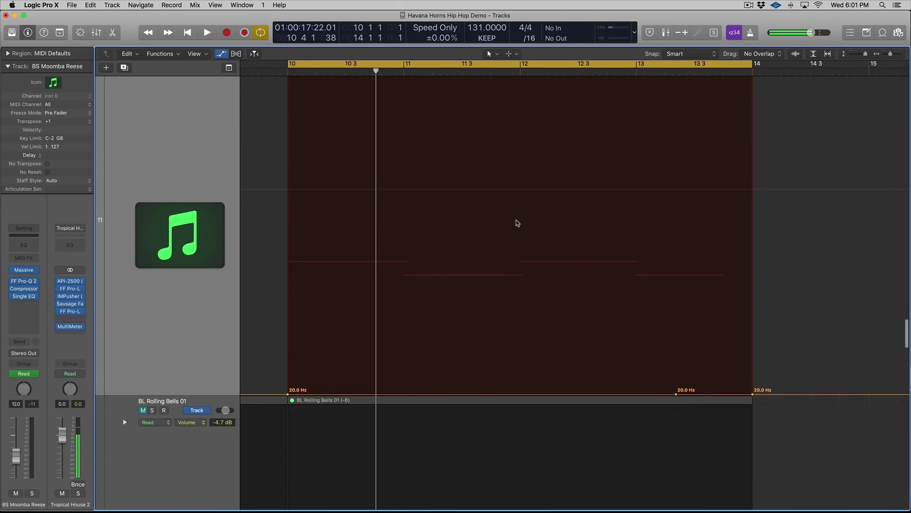
drag(675, 394, 520, 394)
mouse_move(752, 395)
mouse_down()
mouse_move(735, 392)
mouse_move(756, 394)
mouse_up()
click(693, 394)
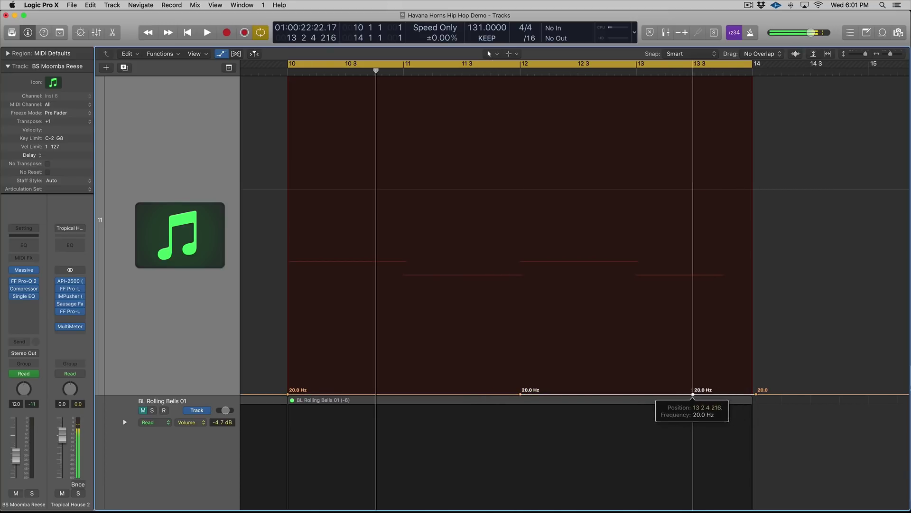
Raise the point near 13 3 to 1020 Hz and delete the leftover end point.
drag(693, 394, 695, 201)
click(756, 394)
scroll(335, 201, up, 3)
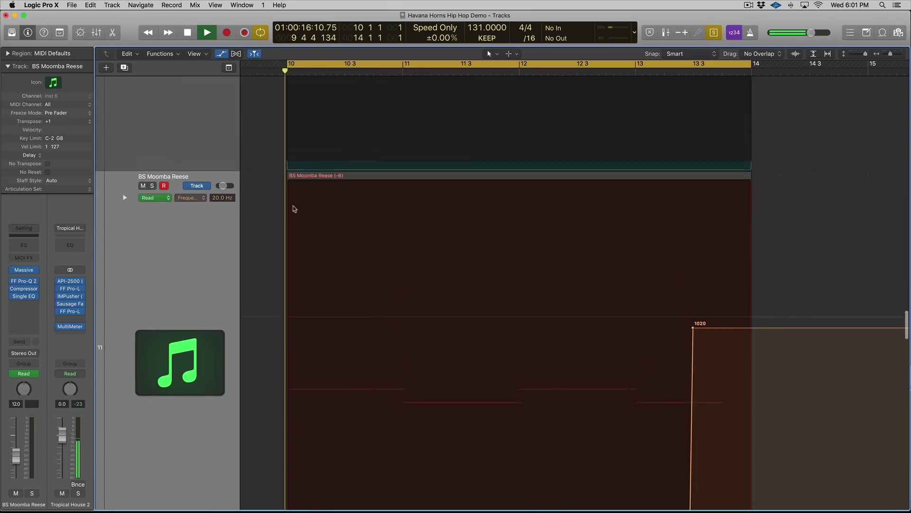
Play the bars 10–14 loop to hear the filter jump, then stop.
click(183, 238)
key(space)
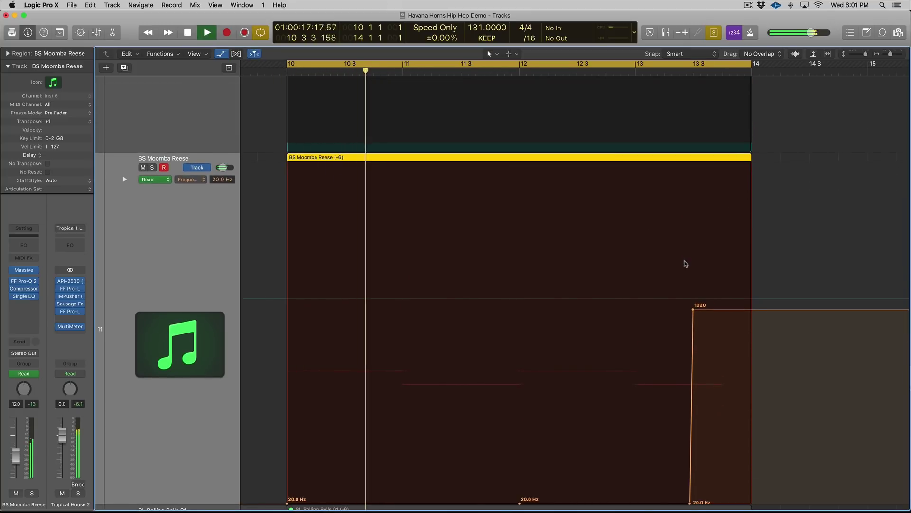
scroll(685, 263, up, 3)
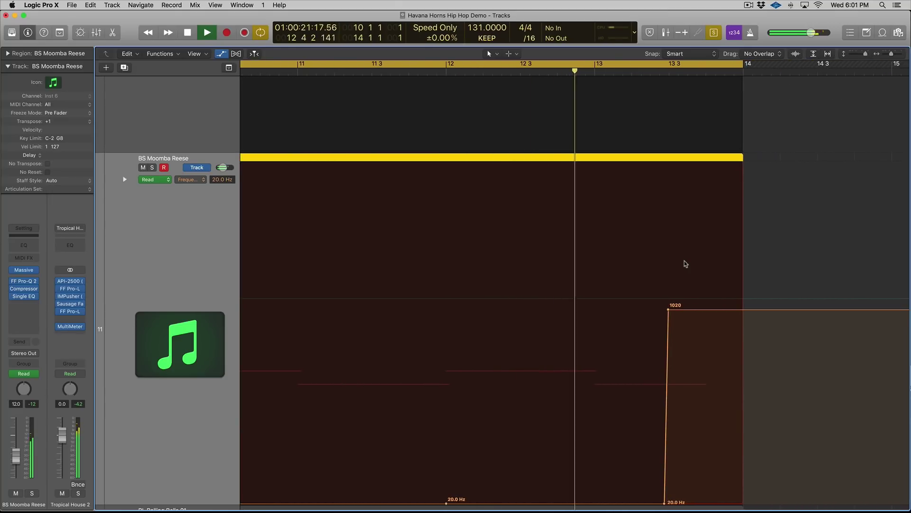
key(space)
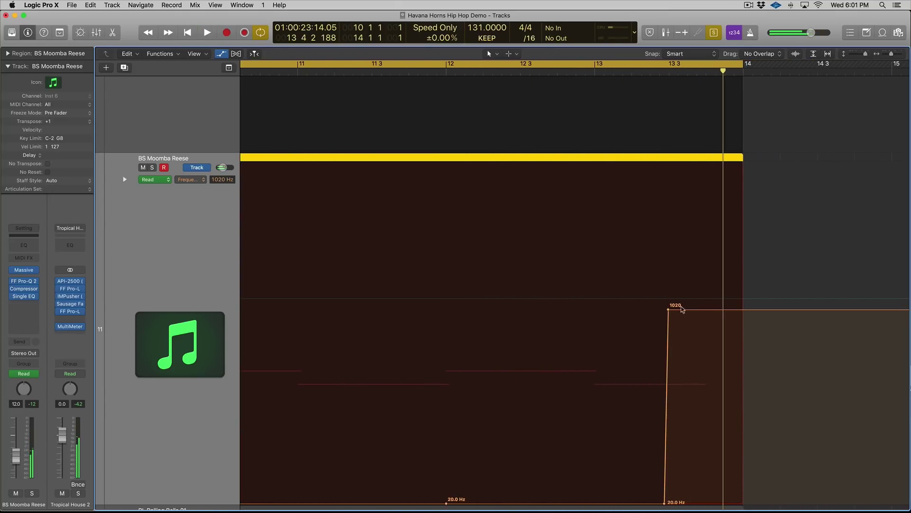
scroll(674, 323, down, 5)
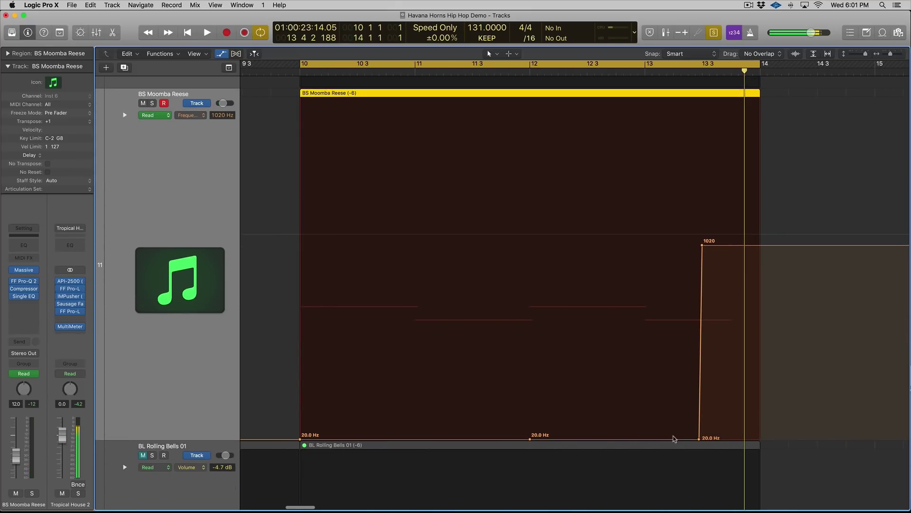
Toggle Snap Automation from the lane's context menu and open the Automation preferences.
right_click(530, 441)
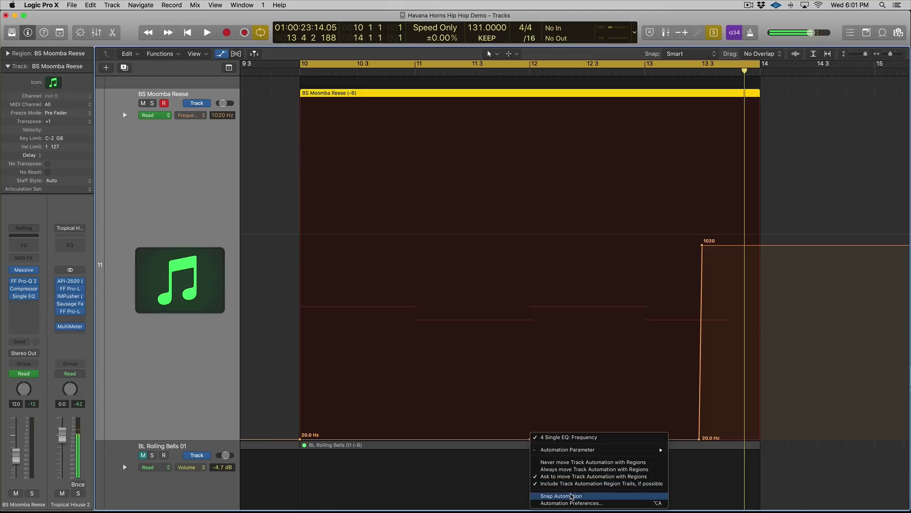
click(571, 496)
right_click(532, 439)
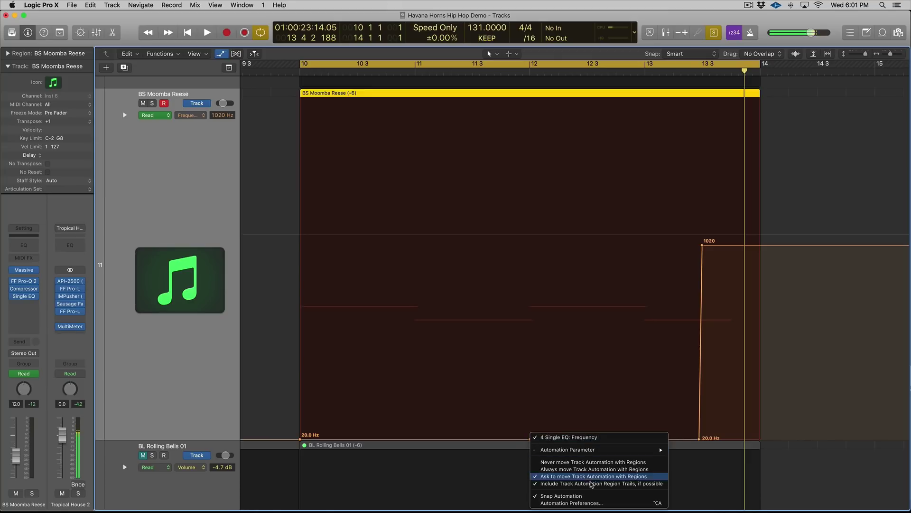
click(590, 503)
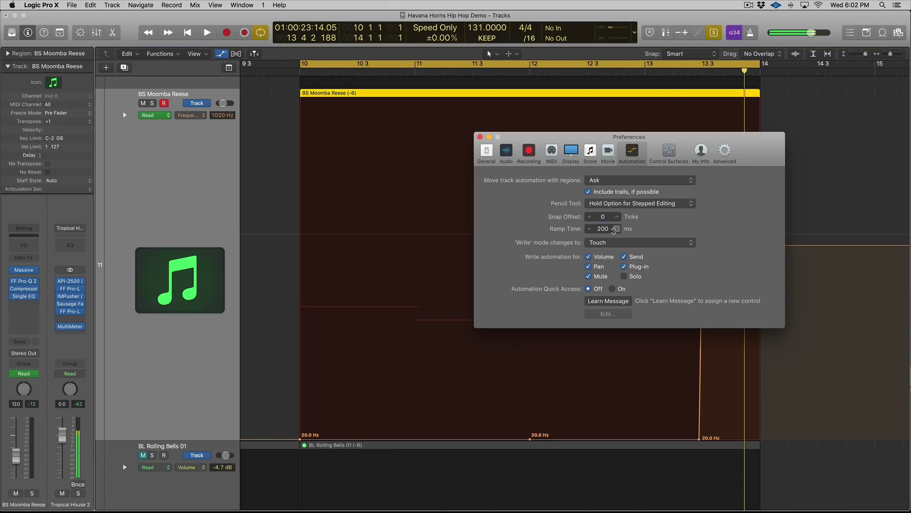
Move the ramp start to 13 2 1 1 and add new points on the 20 Hz line.
click(481, 137)
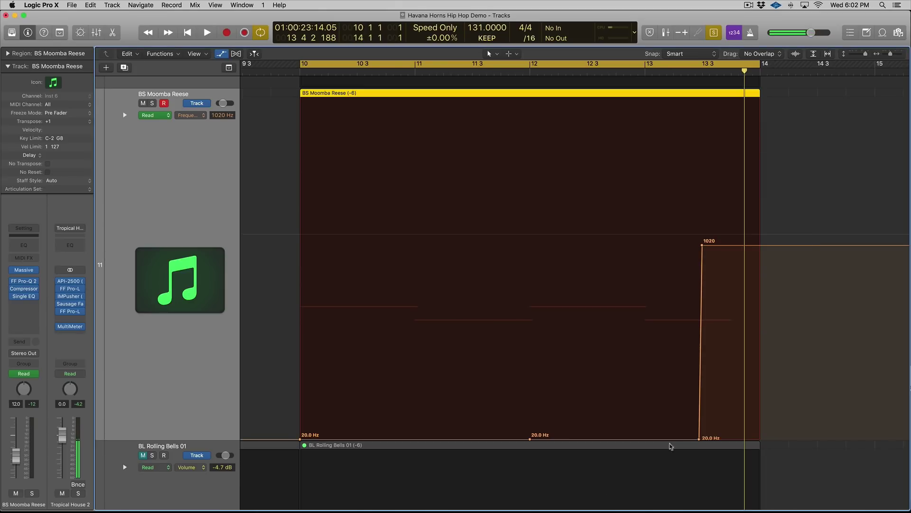
drag(699, 439, 674, 440)
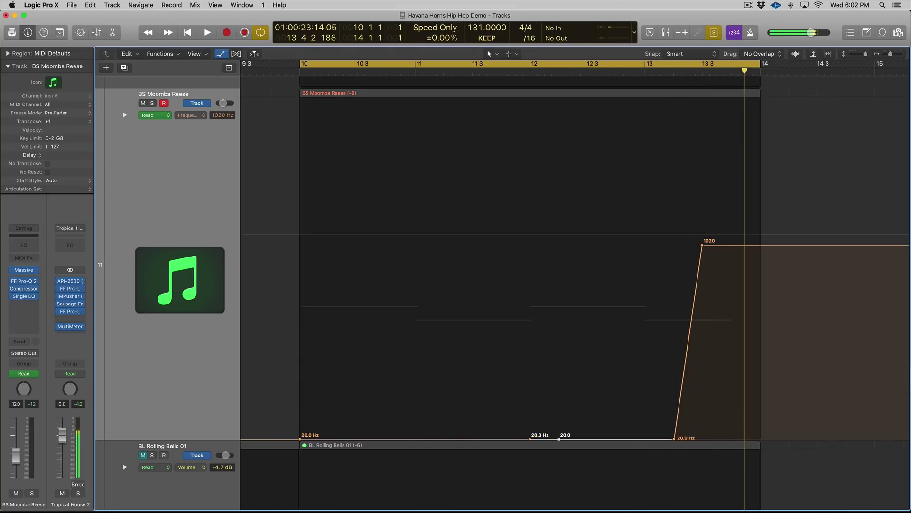
click(558, 439)
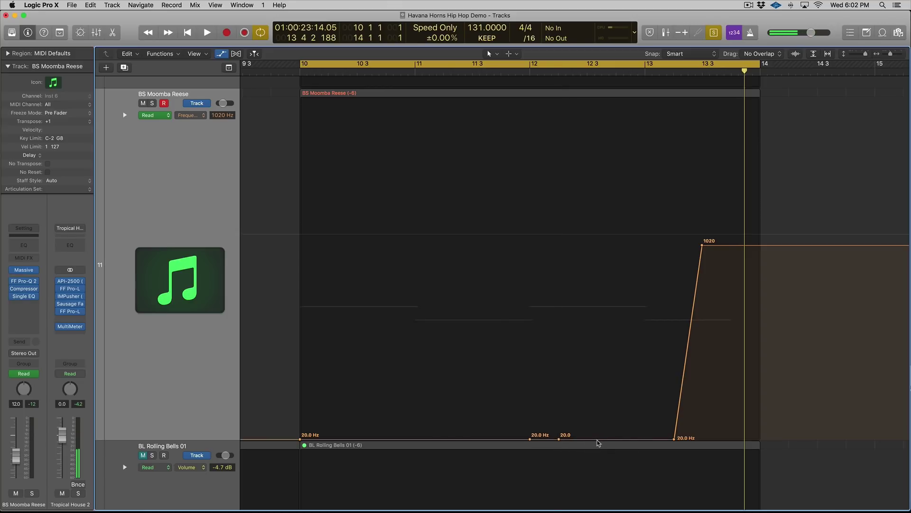
drag(606, 441, 593, 440)
click(560, 441)
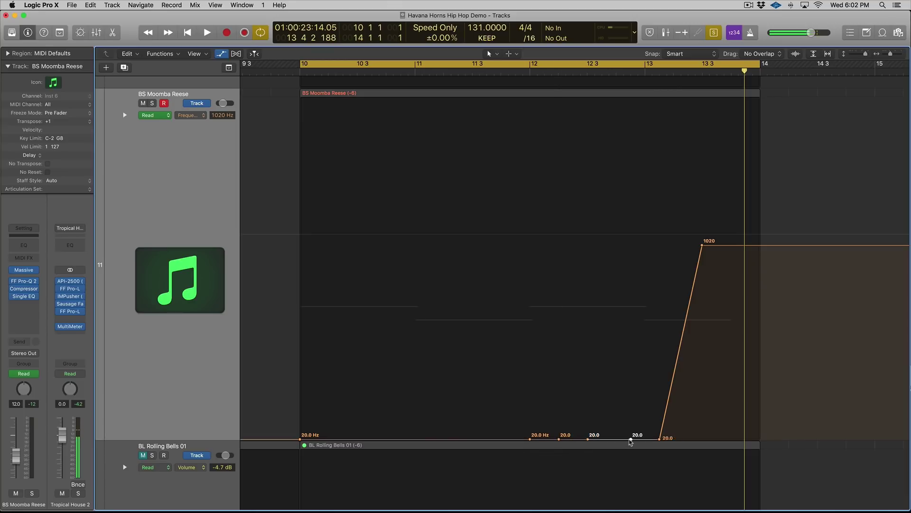
Shape the points into a rising curve through 52.0 Hz and lower the peak to about 415 Hz.
drag(631, 441, 558, 434)
click(645, 441)
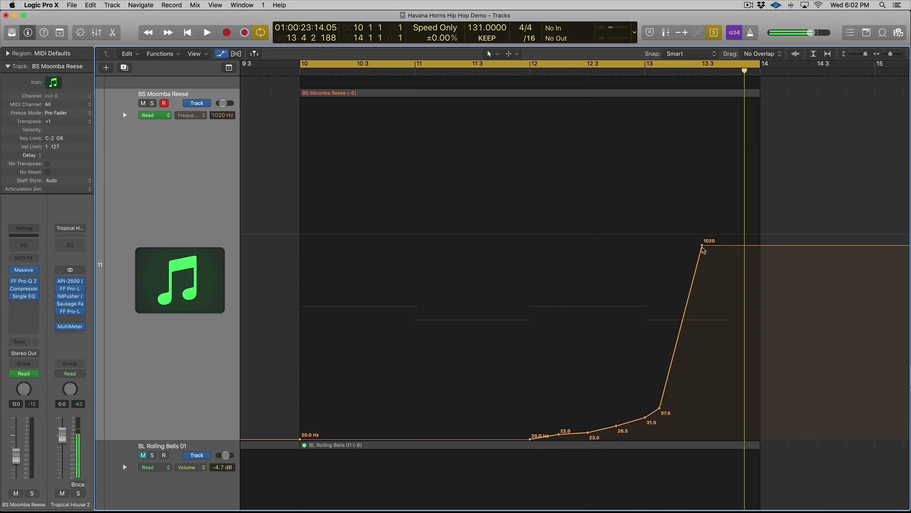
drag(703, 245, 717, 290)
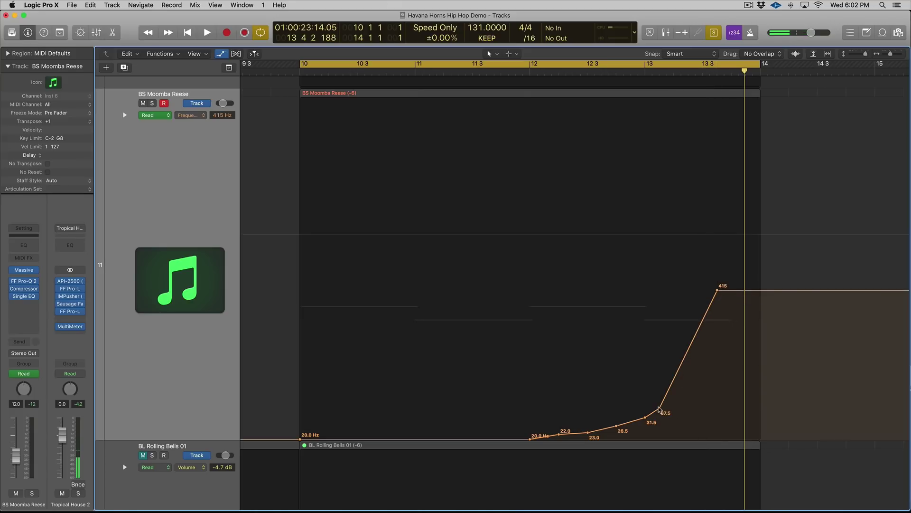
drag(659, 408, 631, 417)
Audition the frequency ramp and raise its middle points to 24.5 Hz and 33.0 Hz.
click(163, 359)
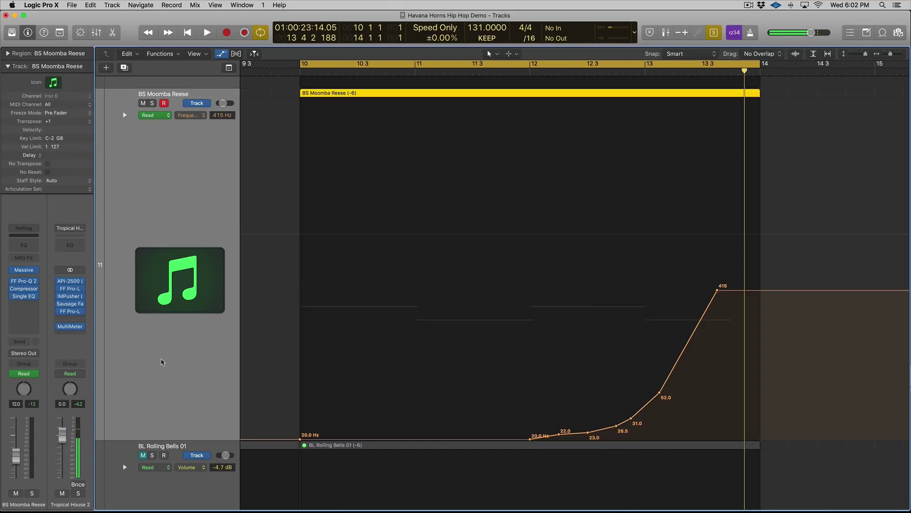
key(space)
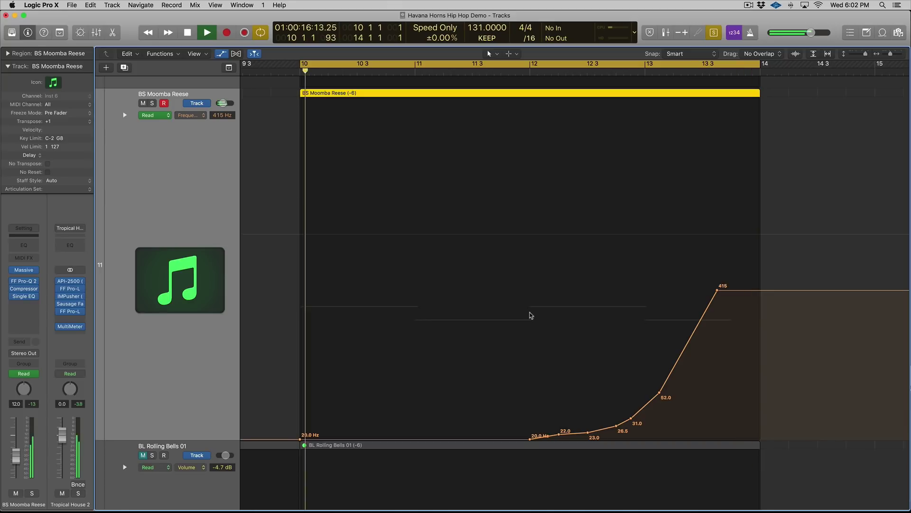
key(space)
key(space)
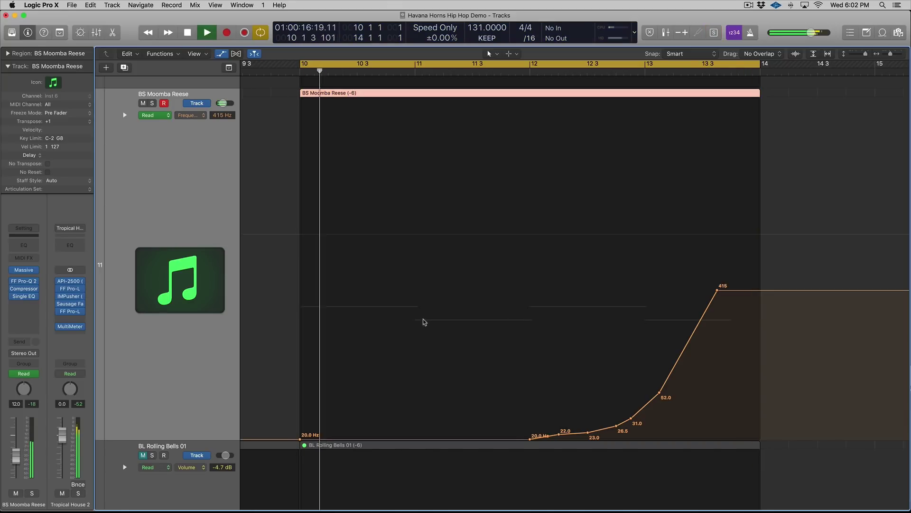
drag(589, 434, 630, 416)
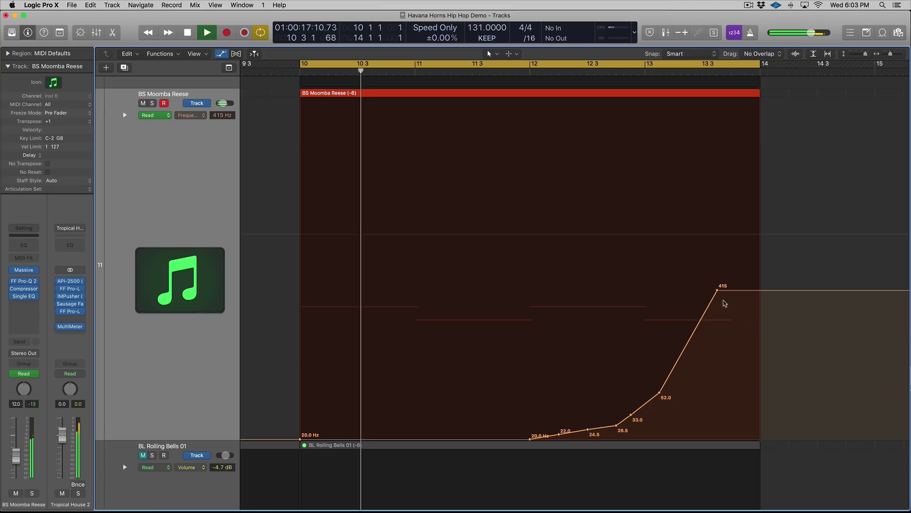
Move the 415 Hz peak to 13 3 1 1 and the 52.0 point to 13 1 3 1, then play back.
key(space)
drag(718, 290, 703, 291)
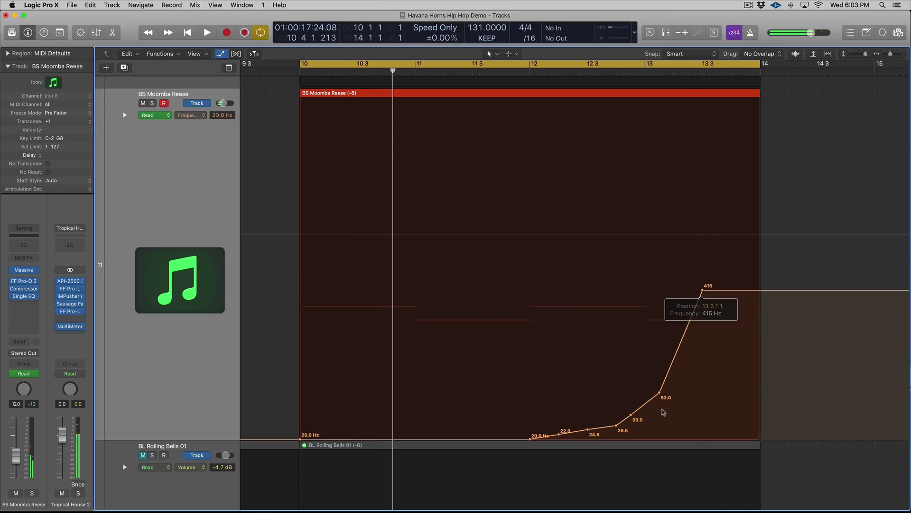
drag(660, 392, 587, 424)
key(space)
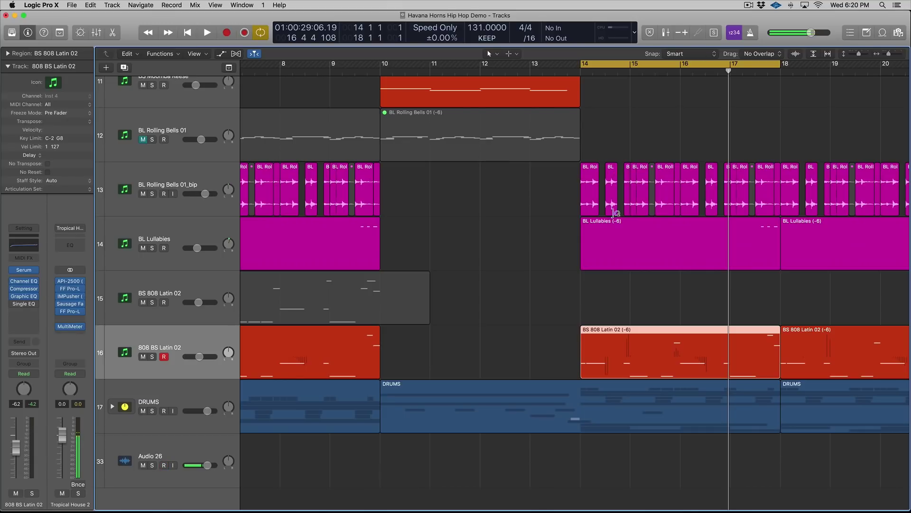
Open the BS 808 Latin 02 region in the Piano Roll and audition it from bar 14.
double_click(615, 332)
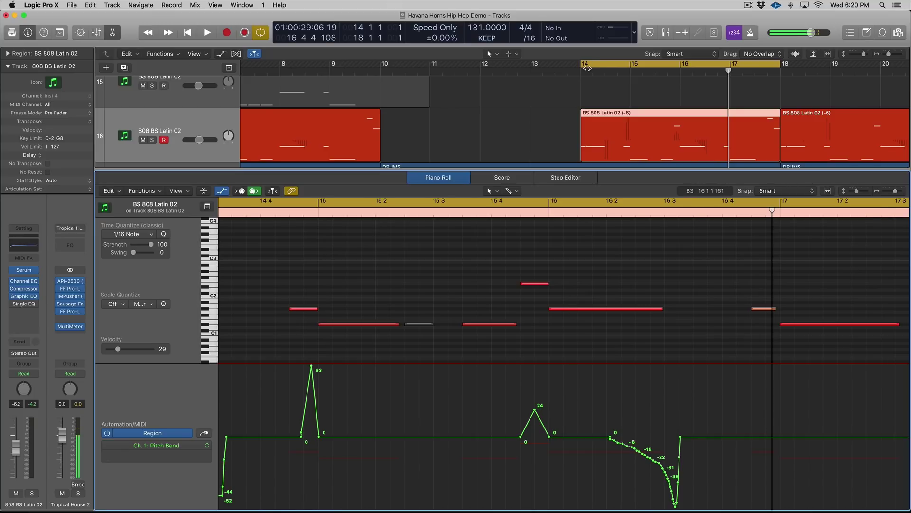
key(space)
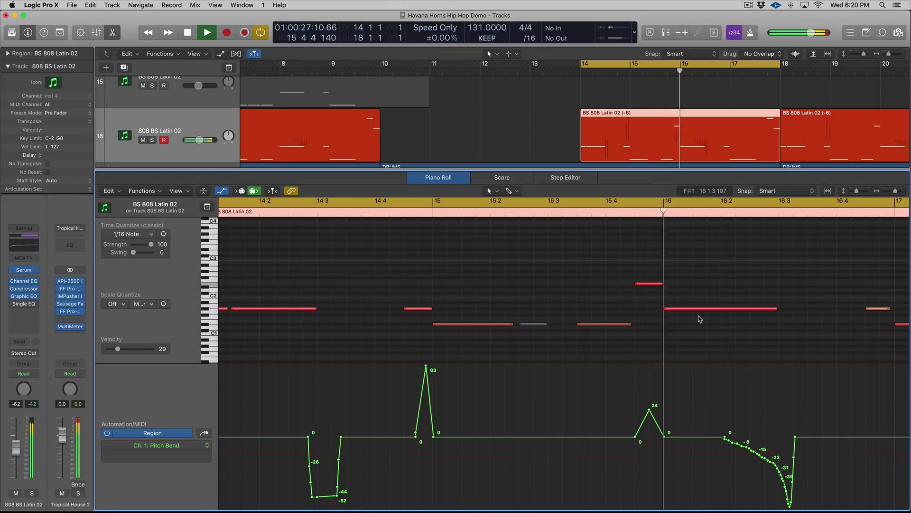
key(space)
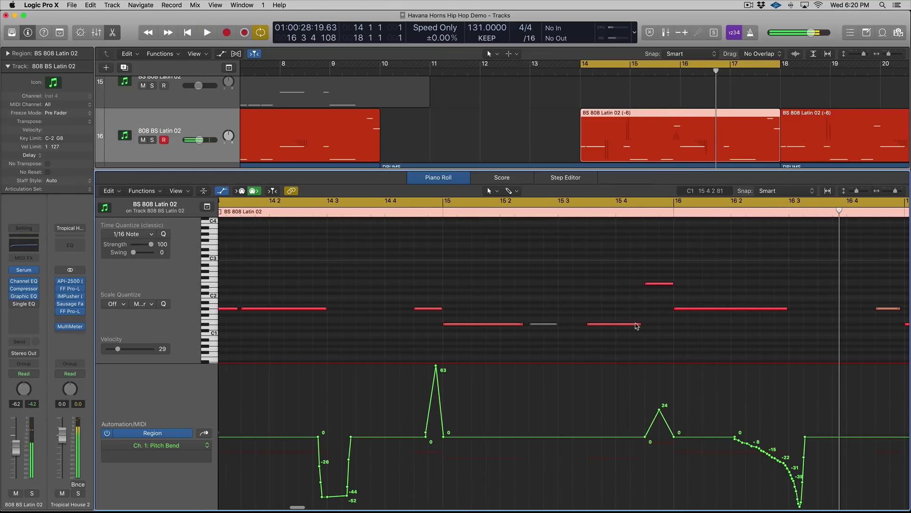
scroll(636, 324, left, 1)
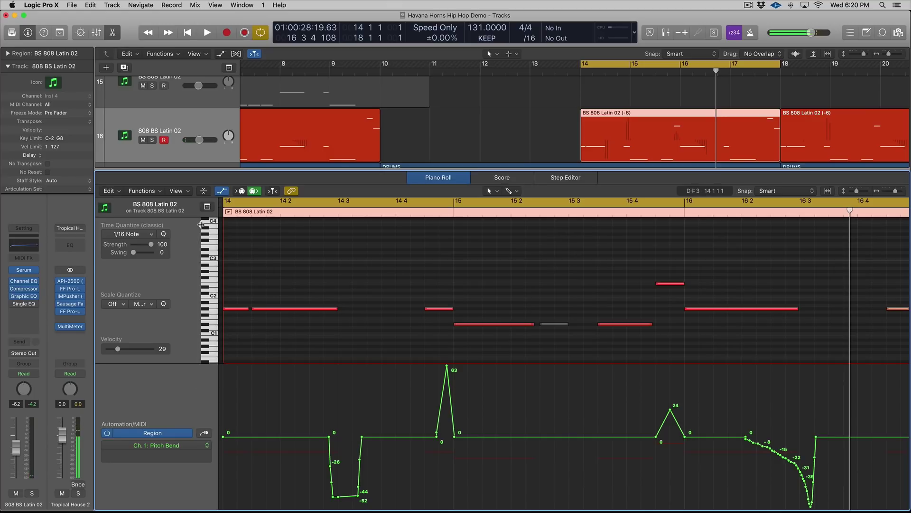
Toggle the editor's automation lane off and on and review its Pitch Bend parameter list.
click(222, 191)
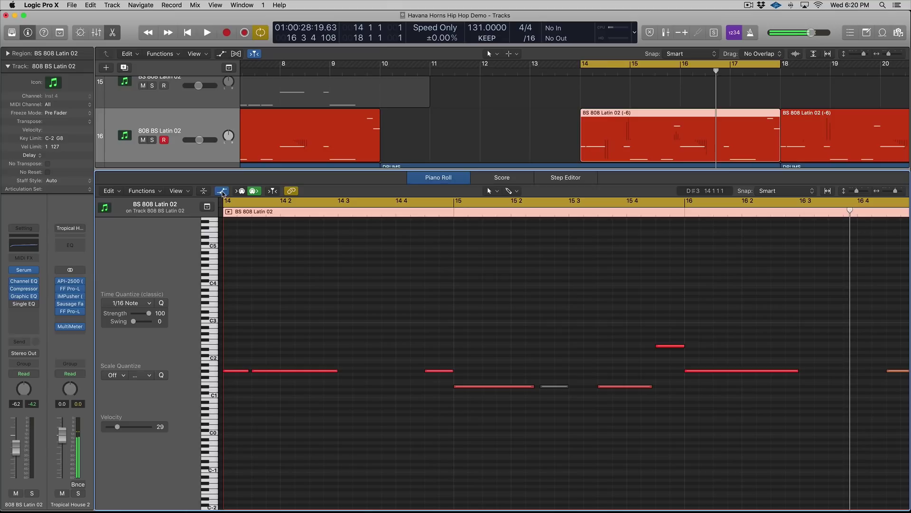
click(222, 191)
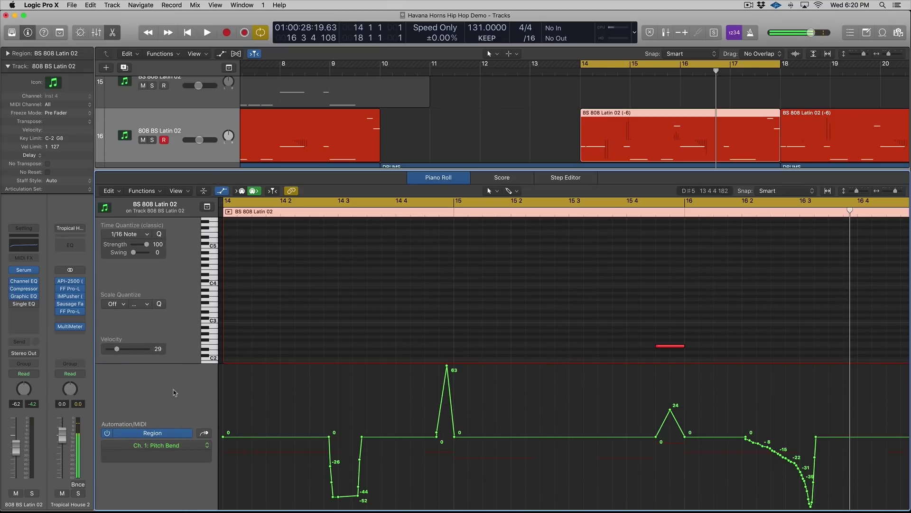
click(180, 446)
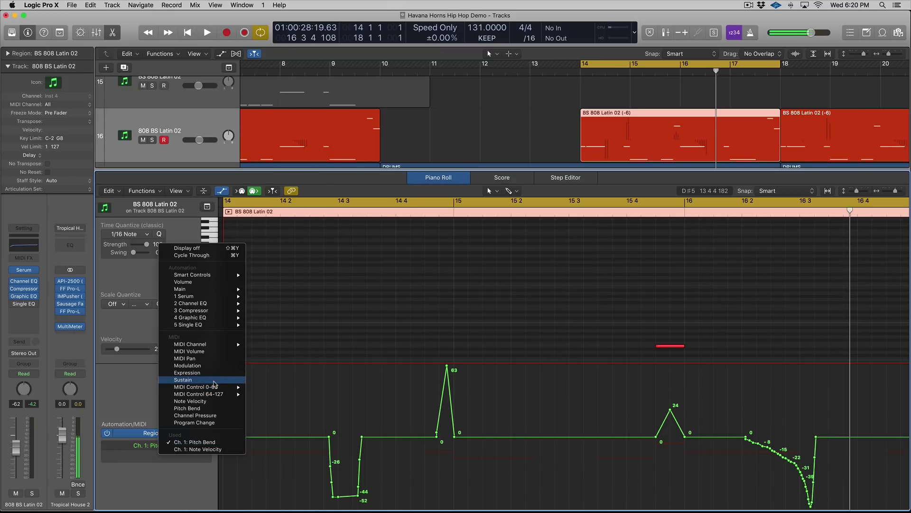
click(150, 399)
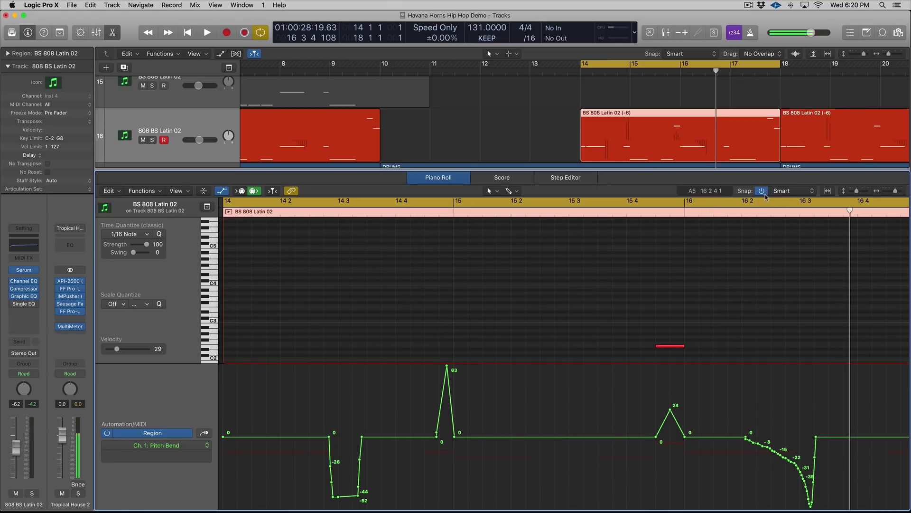
Turn Snap Automation off and back on, then try nudging the 63 pitch-bend peak.
click(782, 194)
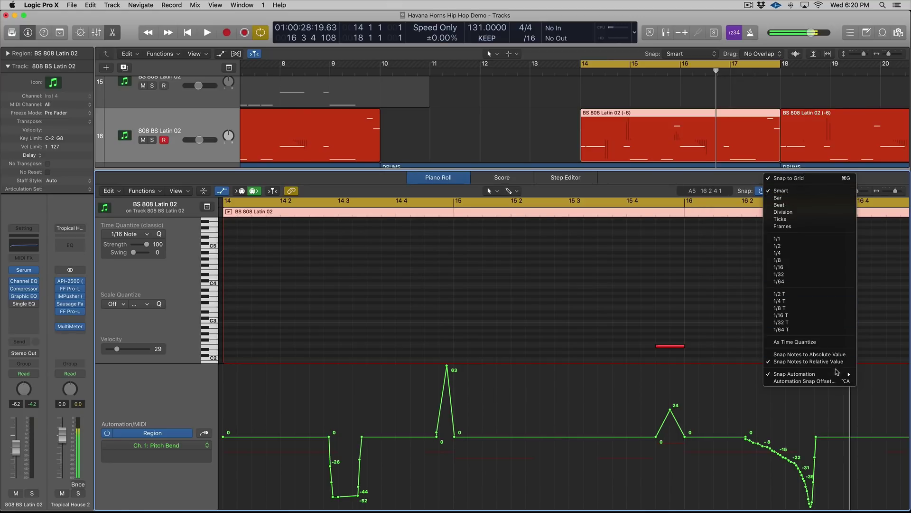
mouse_move(837, 375)
click(871, 374)
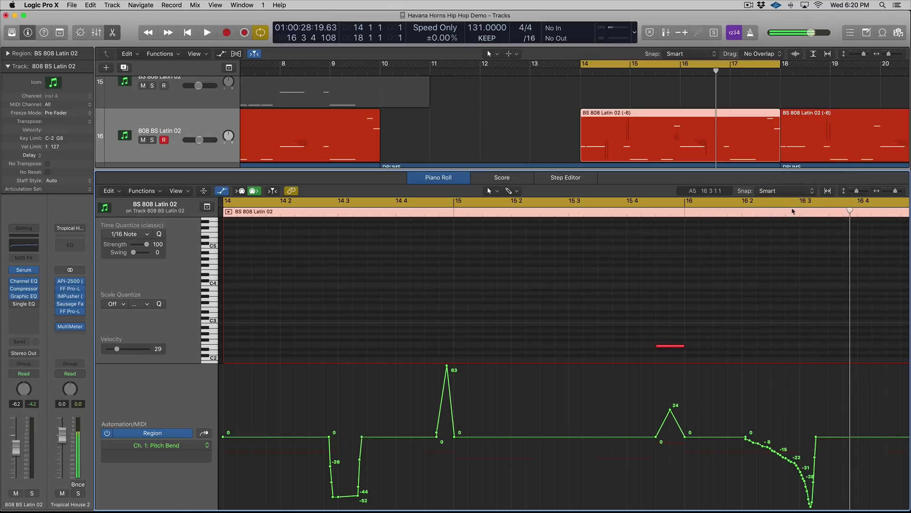
click(786, 195)
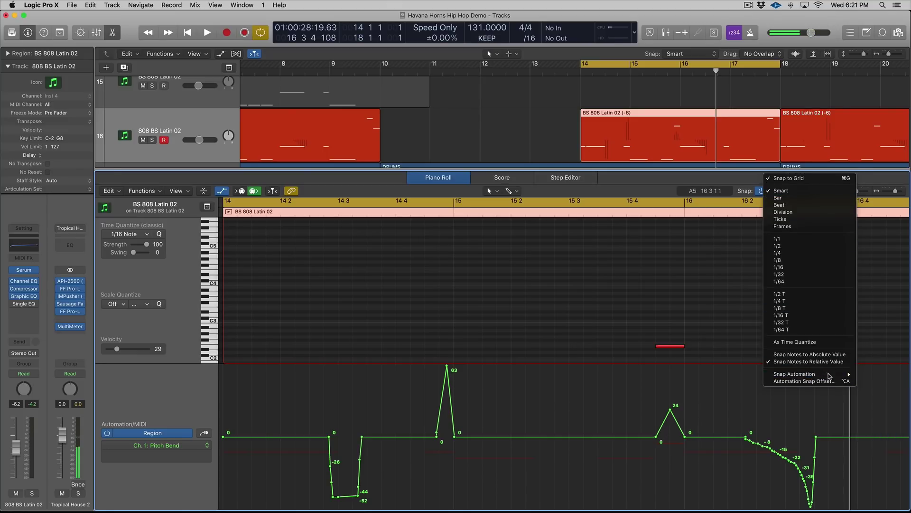
mouse_move(833, 380)
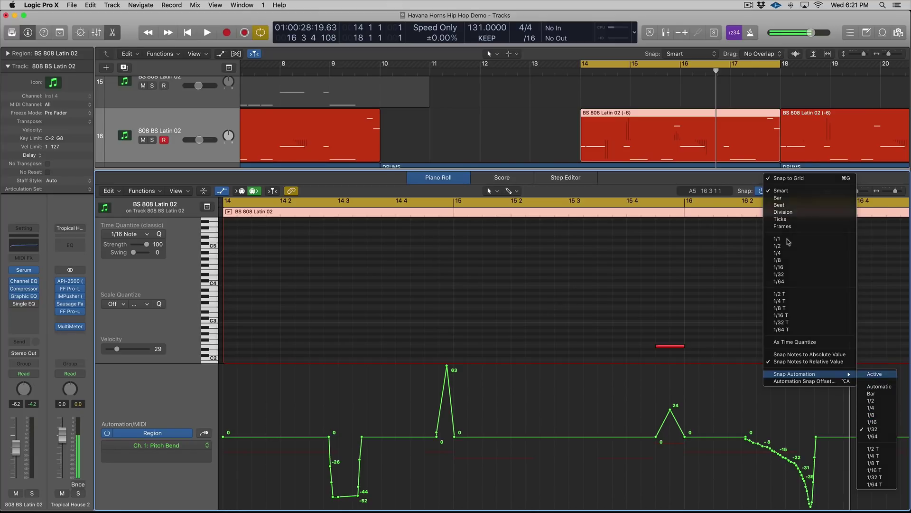
click(872, 374)
click(779, 191)
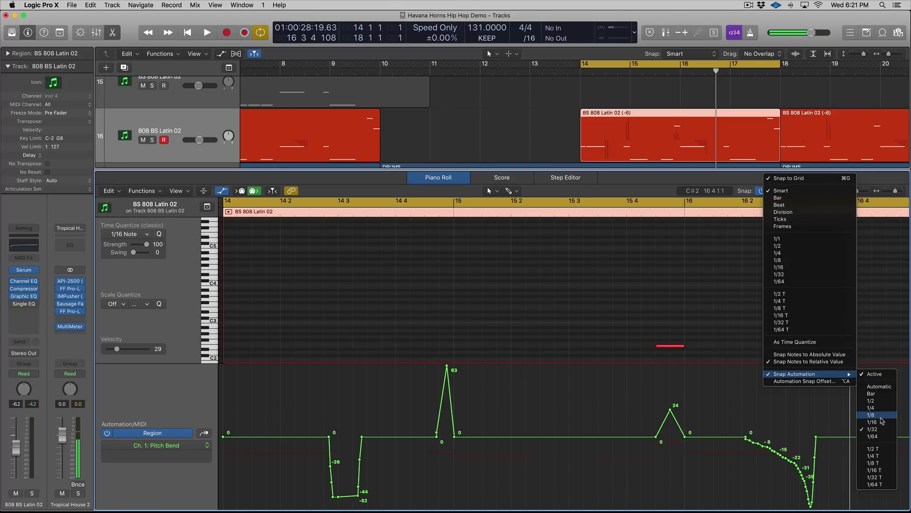
click(576, 401)
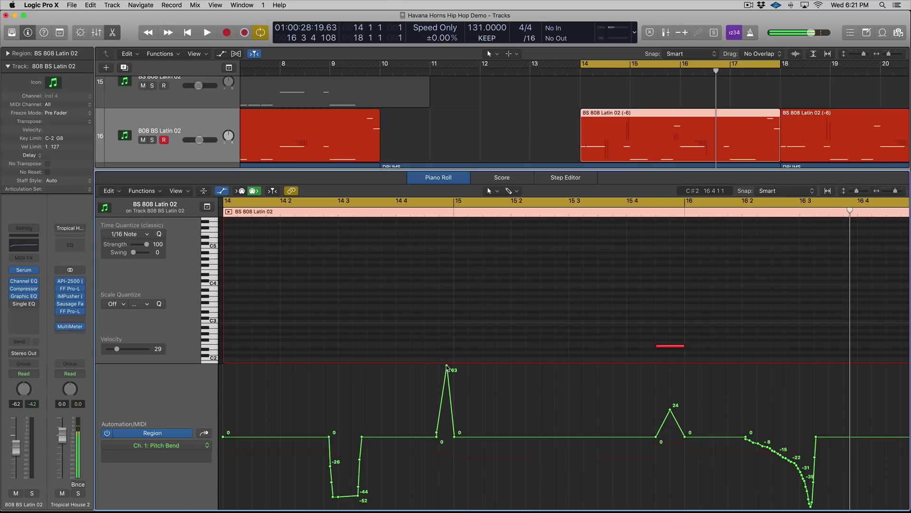
mouse_move(447, 367)
mouse_down()
mouse_move(439, 365)
mouse_move(447, 365)
mouse_up()
Set automation snapping to 1/16 and place the 63 pitch-bend peak exactly on bar 15.
click(779, 191)
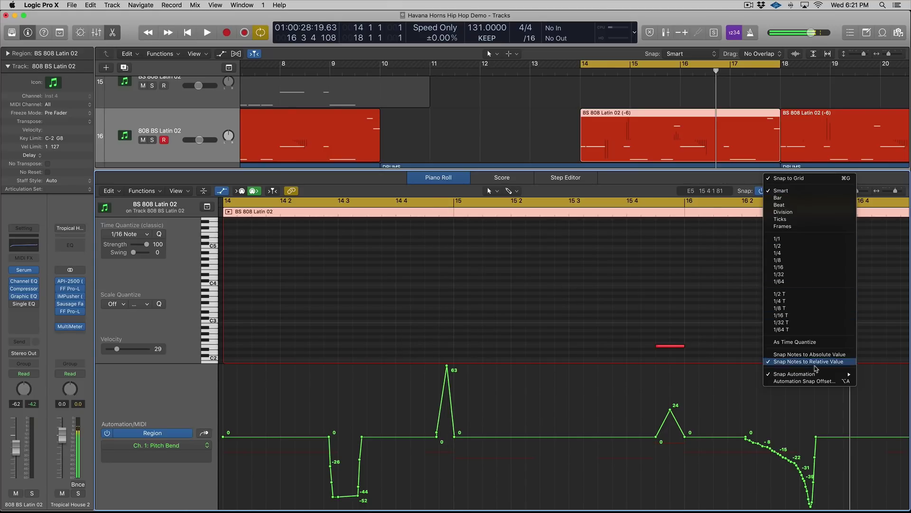
mouse_move(821, 375)
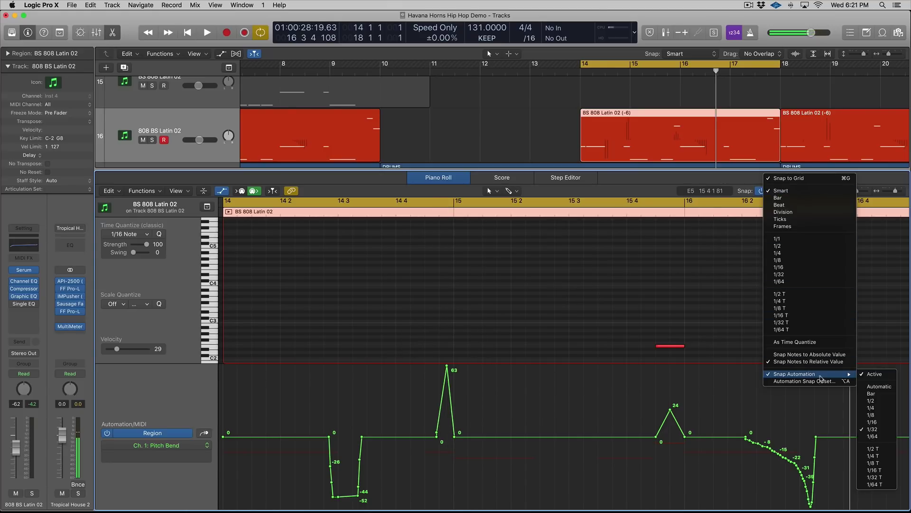
click(874, 422)
scroll(457, 364, right, 5)
scroll(459, 364, up, 8)
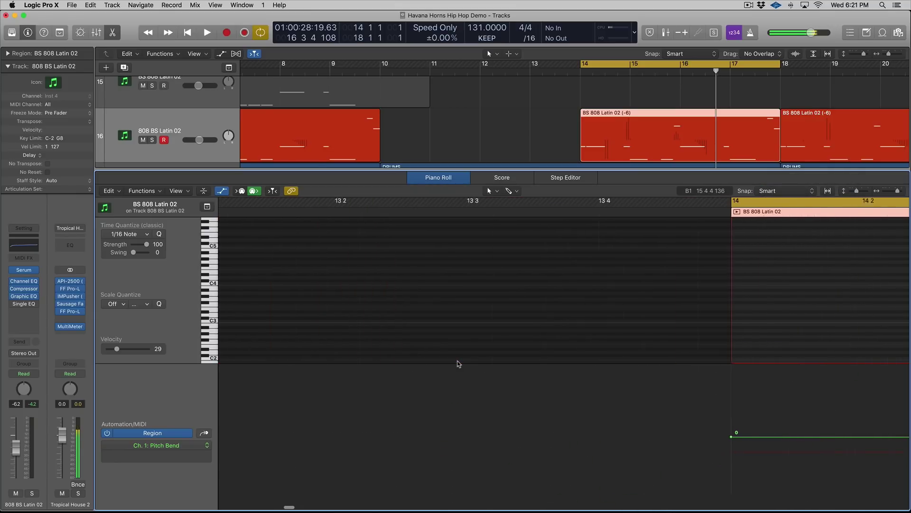
scroll(462, 364, right, 3)
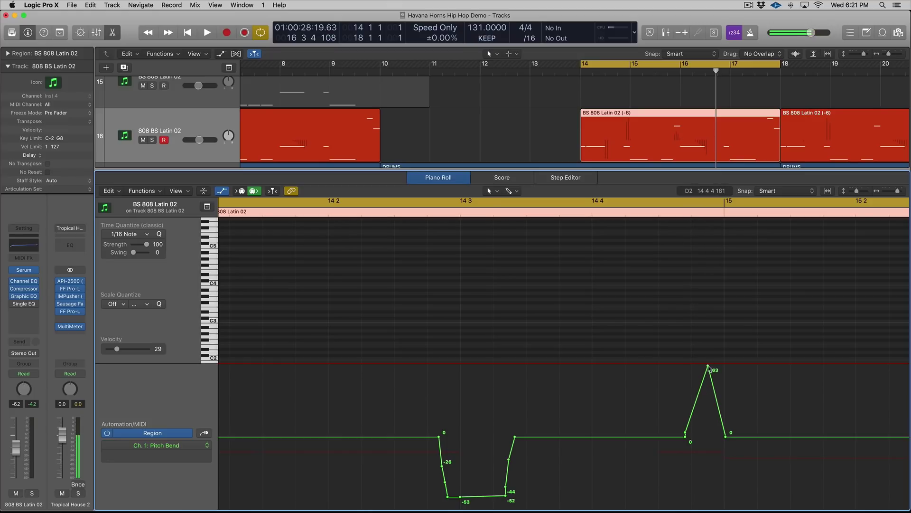
mouse_move(708, 367)
mouse_down()
mouse_move(698, 366)
mouse_move(724, 366)
mouse_up()
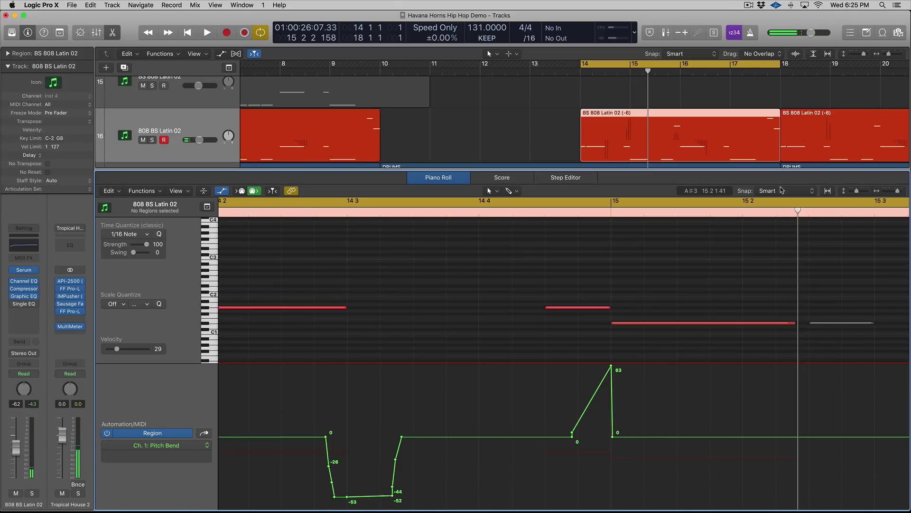
Snap automation to 1/32 notes and nudge the 63 pitch-bend peak slightly earlier.
click(781, 190)
mouse_move(804, 374)
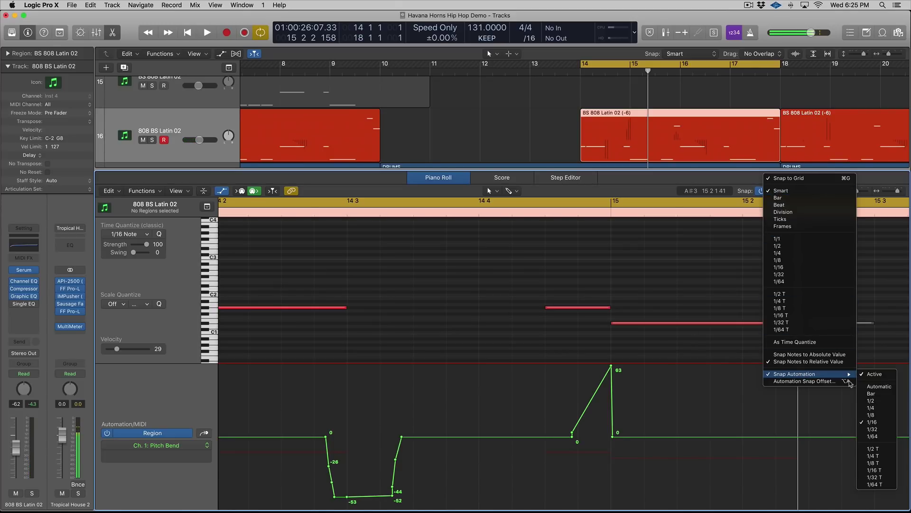
click(888, 429)
drag(611, 367, 595, 367)
Select the pitch-bend dip points and zoom in on them.
scroll(559, 363, left, 5)
scroll(549, 365, left, 2)
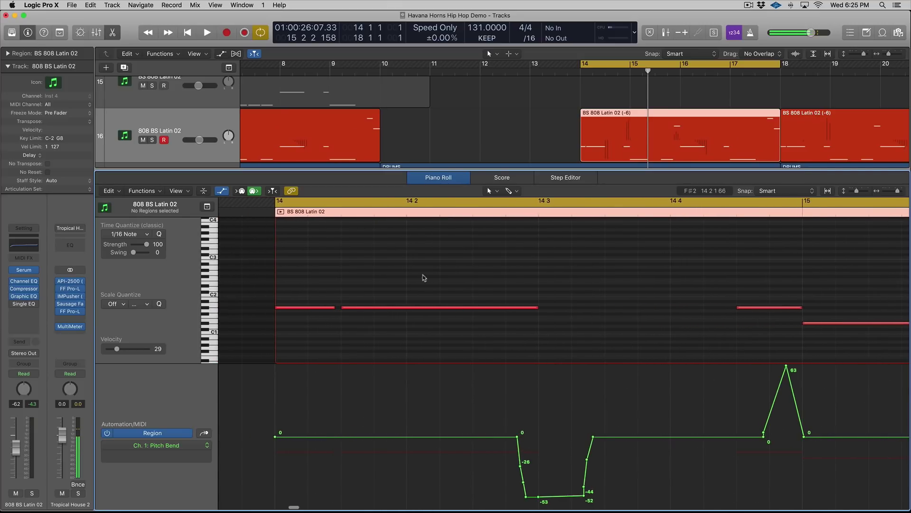
drag(590, 480, 469, 334)
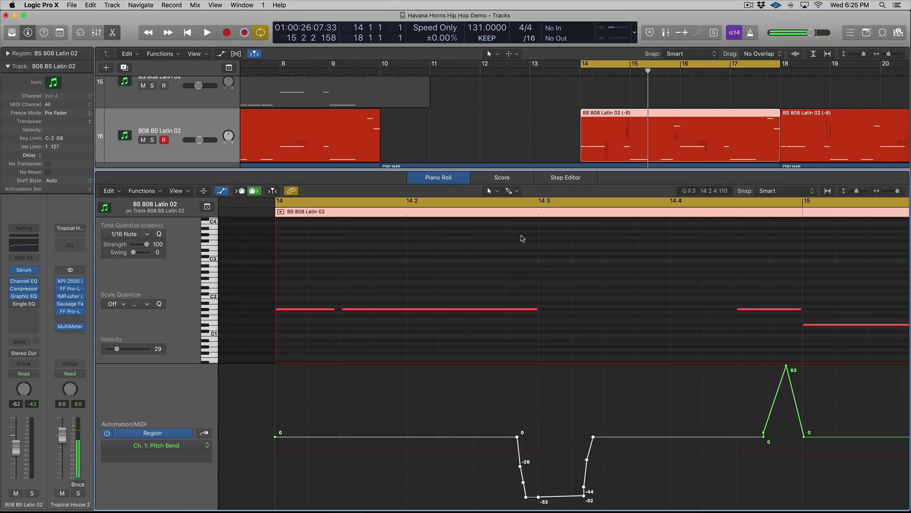
key(super+Right)
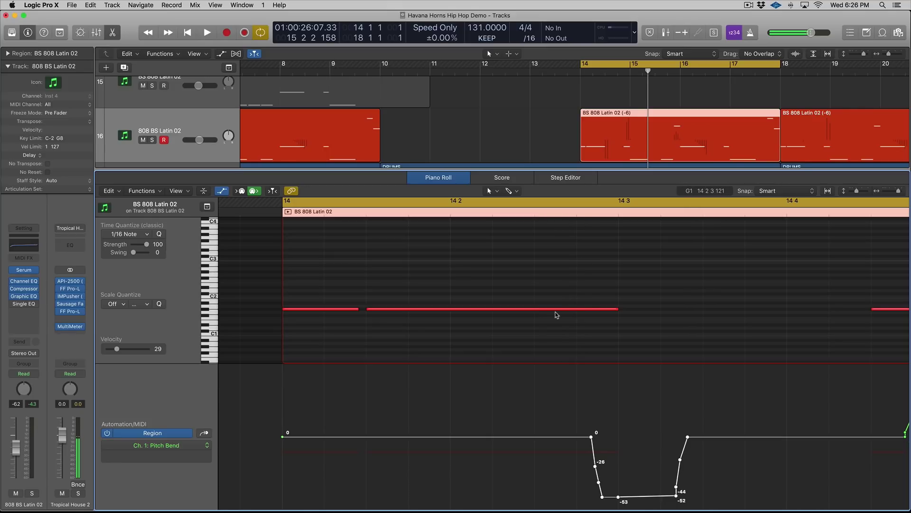
Switch automation snapping to the finer 1/64-note grid.
click(766, 189)
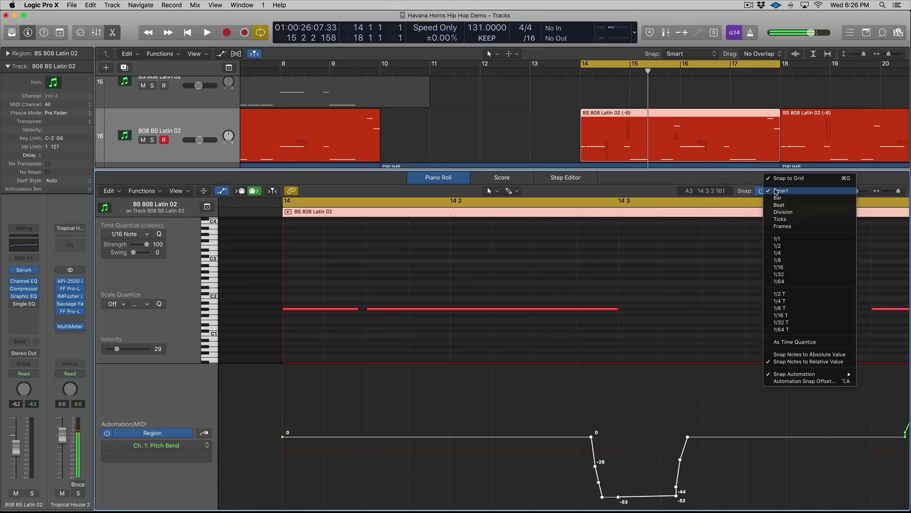
mouse_move(824, 375)
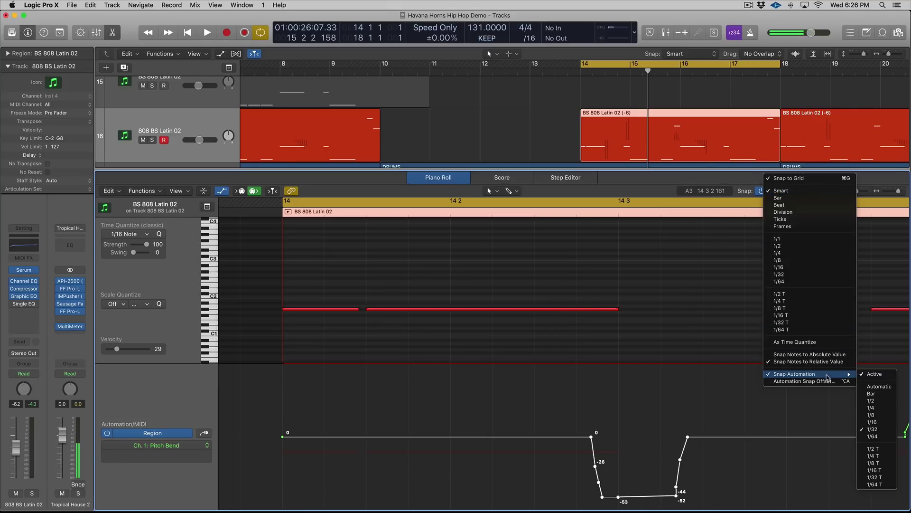
click(871, 436)
scroll(802, 421, right, 3)
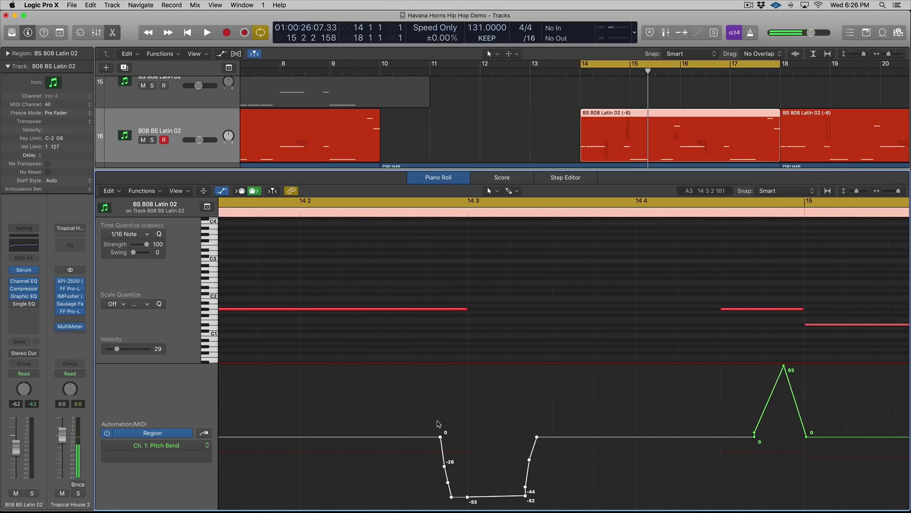
Move the dip's 0 point to 14 2 4 1, pull the -40 point earlier, and add a curve point.
mouse_move(440, 436)
mouse_down()
mouse_move(426, 436)
mouse_move(464, 436)
mouse_move(427, 436)
mouse_up()
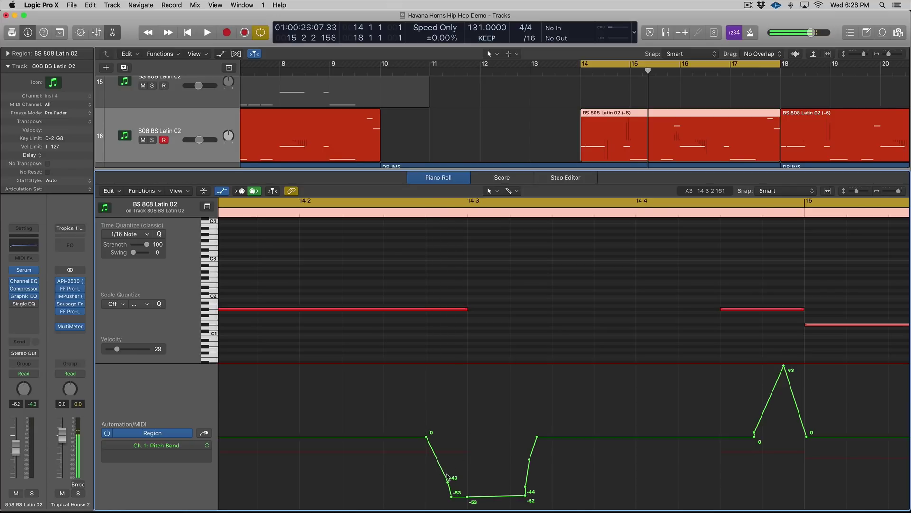
mouse_move(447, 483)
mouse_down()
mouse_move(437, 482)
mouse_move(468, 506)
mouse_move(447, 493)
mouse_up()
drag(437, 482, 437, 481)
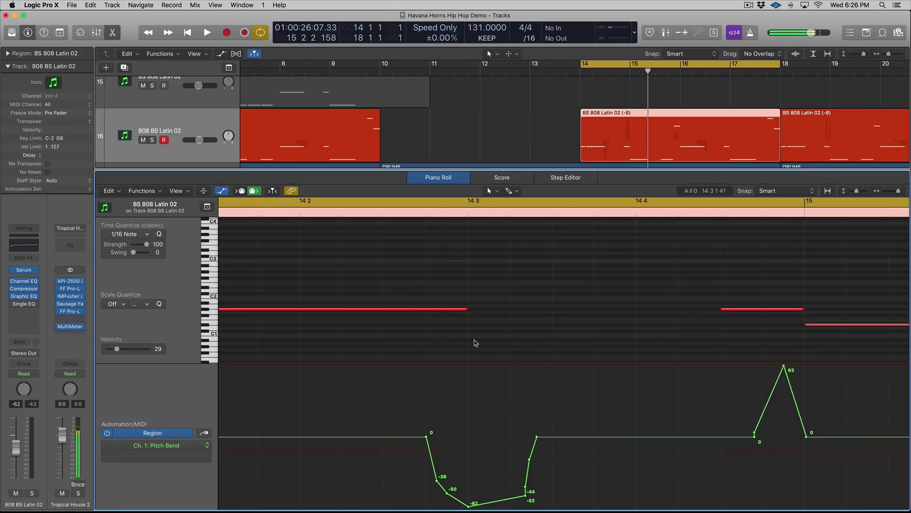
Move the playhead to 14 3 and shift the dip's starting 0 point slightly earlier.
click(467, 212)
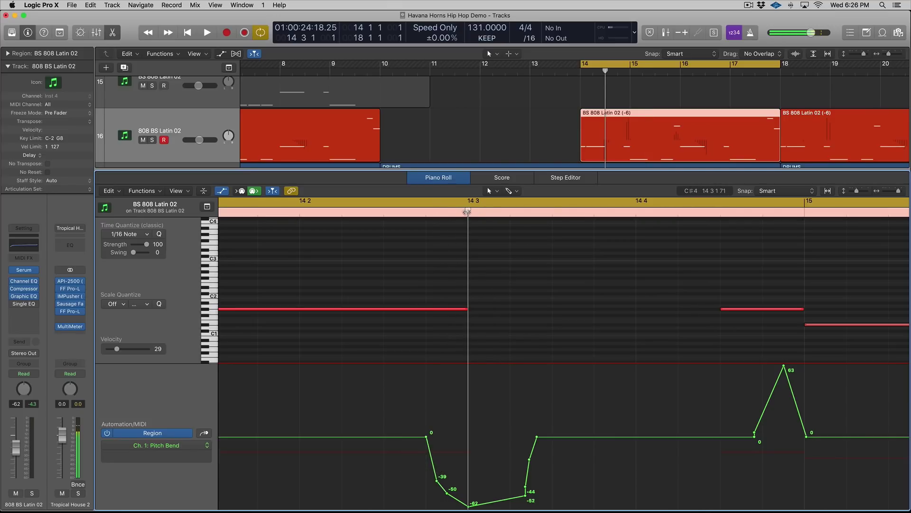
scroll(427, 436, down, 2)
click(426, 435)
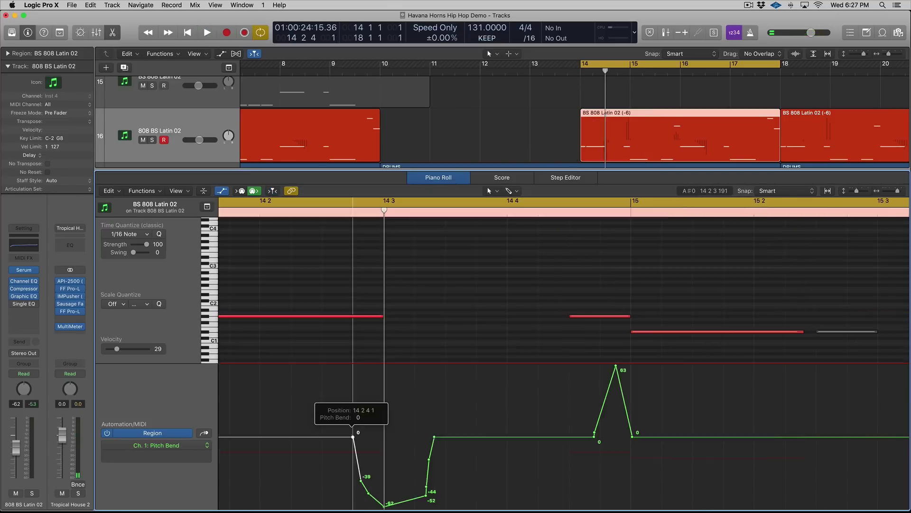
drag(353, 437, 346, 436)
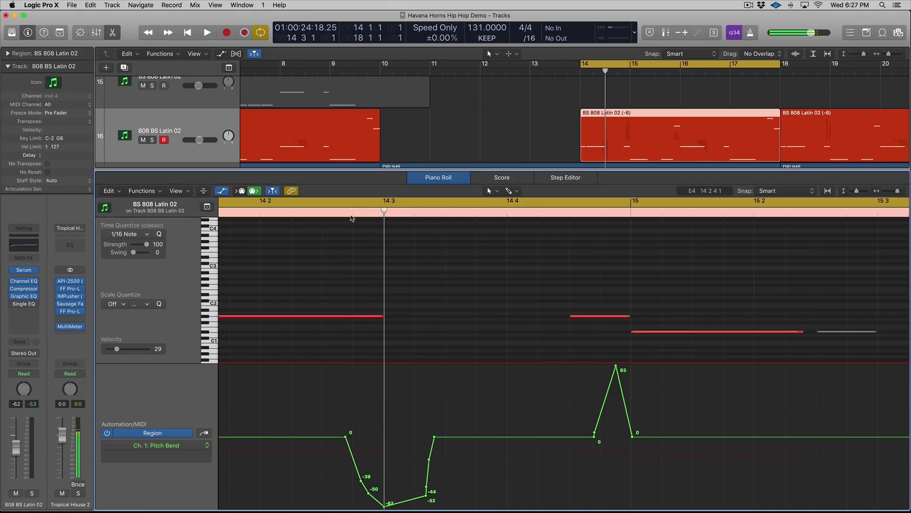
Audition the pitch bend twice, first from 14 3, then from 14 2 4.
key(space)
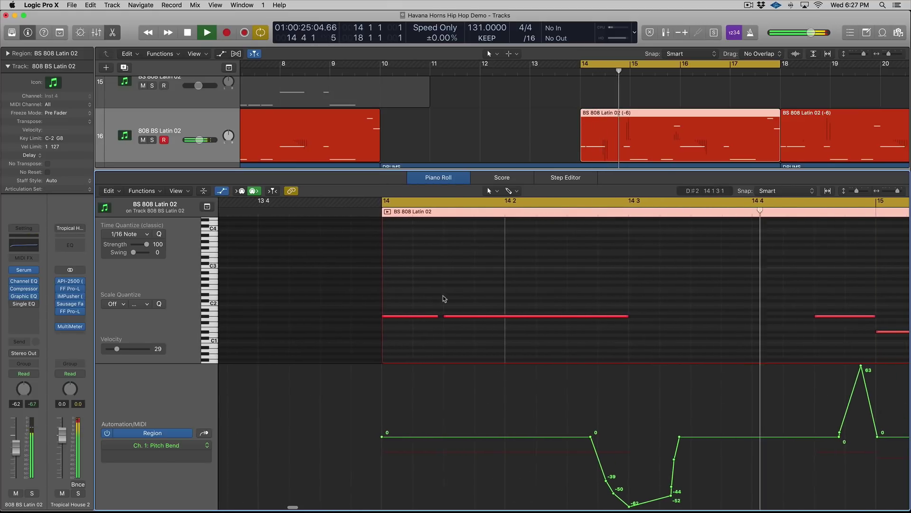
key(space)
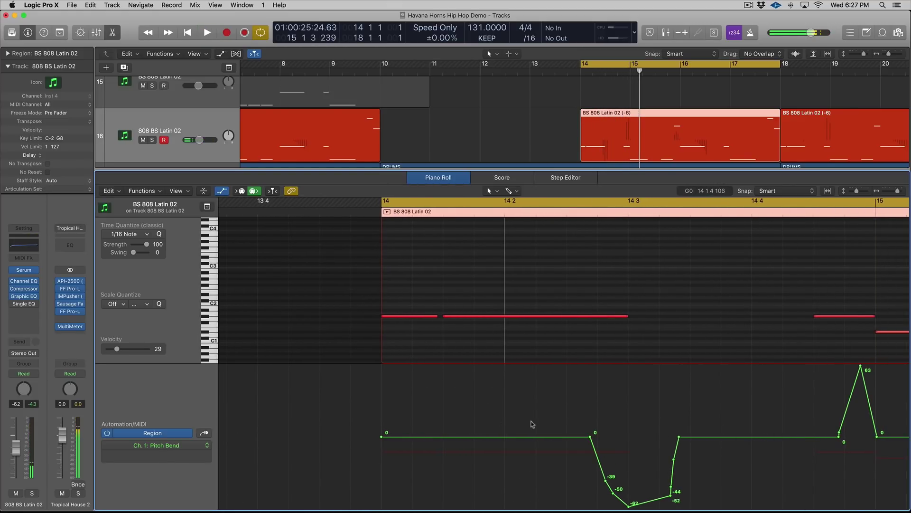
click(613, 211)
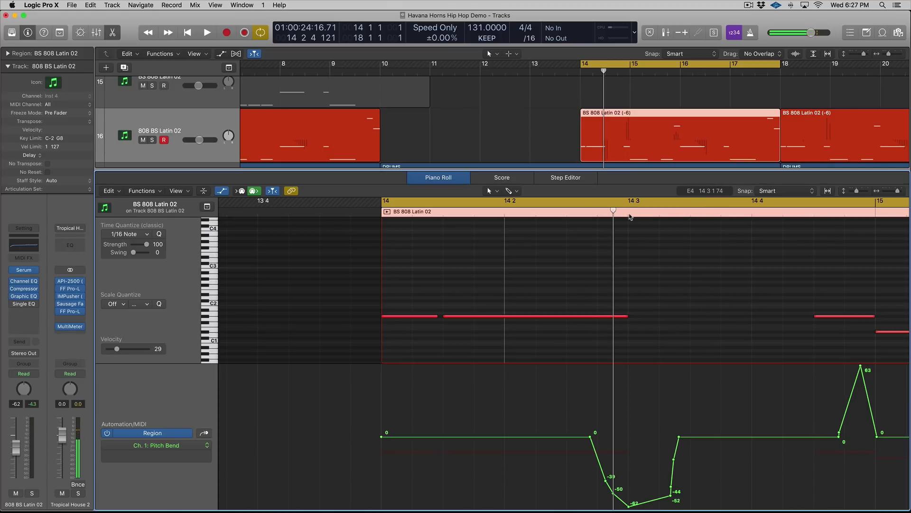
key(space)
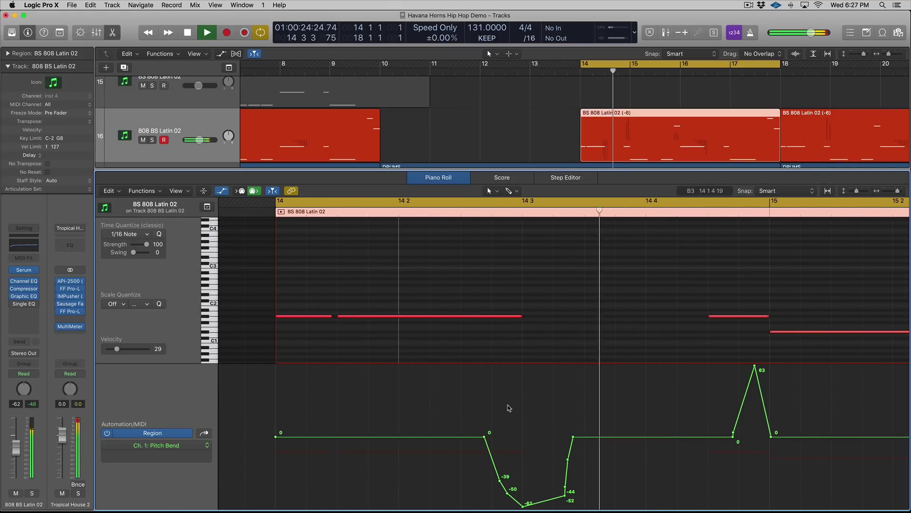
key(space)
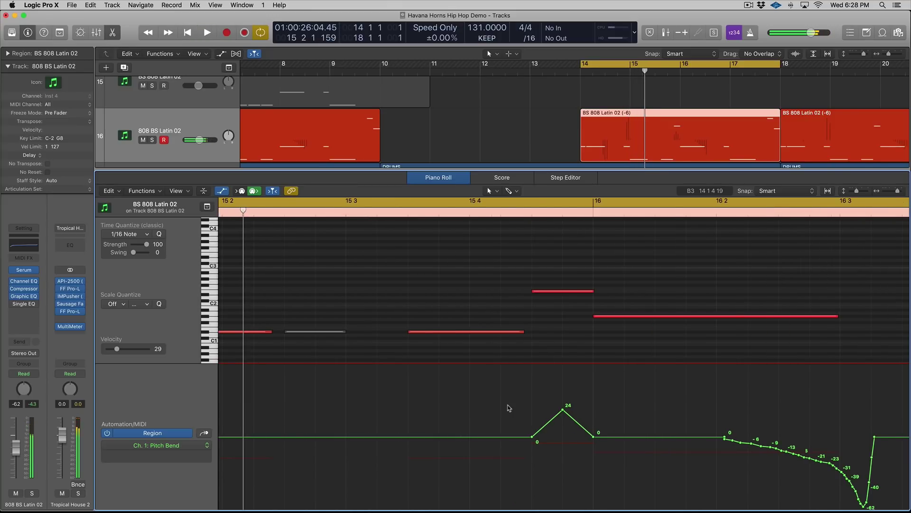
scroll(509, 408, left, 5)
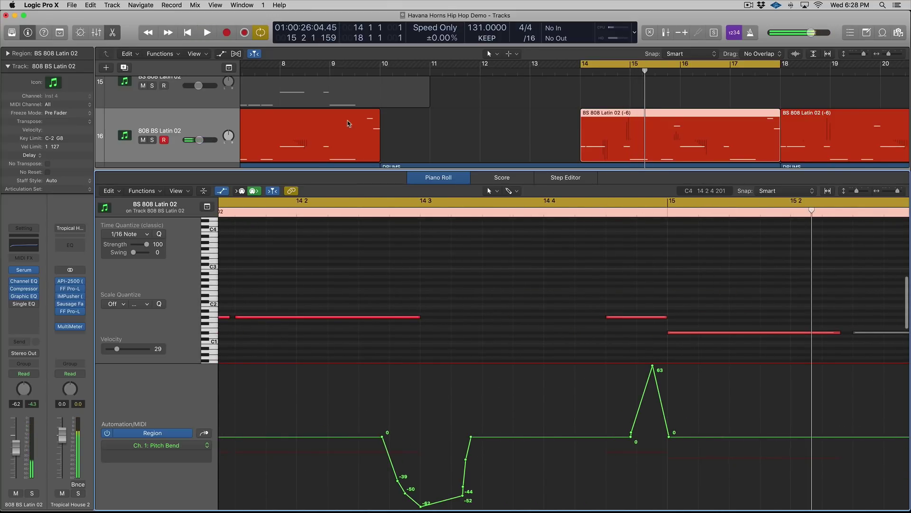